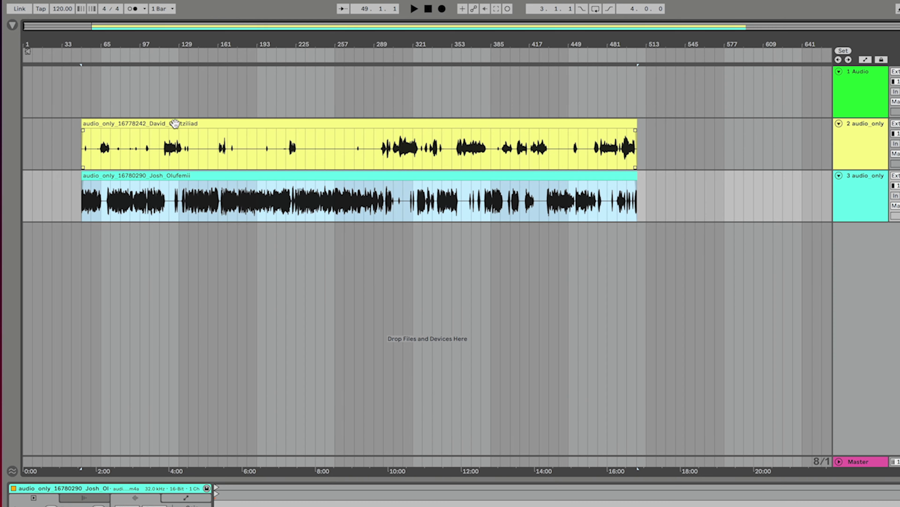
# Step: Move both Zoom meeting audio clips together along the timeline so that they start at bar 177
pyautogui.keyDown('shift'); pyautogui.click(138, 176); pyautogui.keyUp('shift')
pyautogui.moveTo(139, 177); pyautogui.dragTo(294, 177)
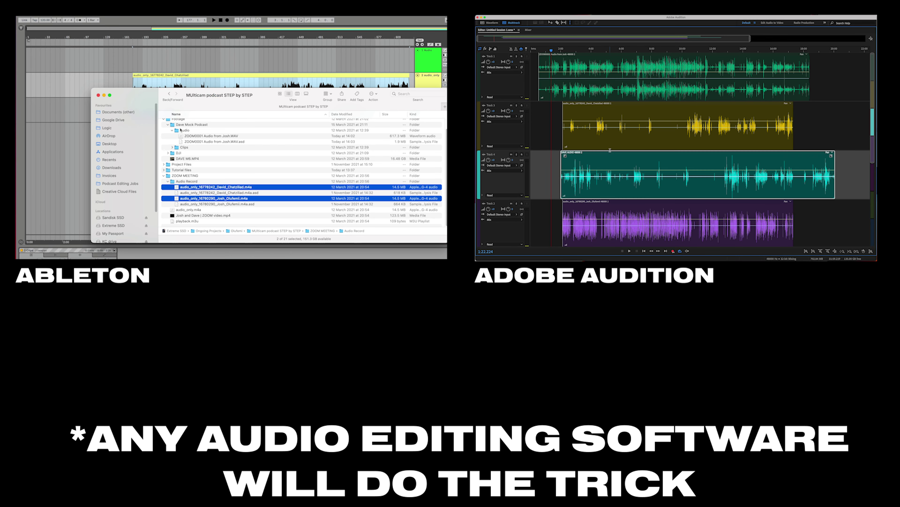
# Step: Import the ZOOM0001 and AUDIO DAVE WAV recordings from Finder onto new tracks beneath the two Zoom meeting tracks
pyautogui.click(184, 181)
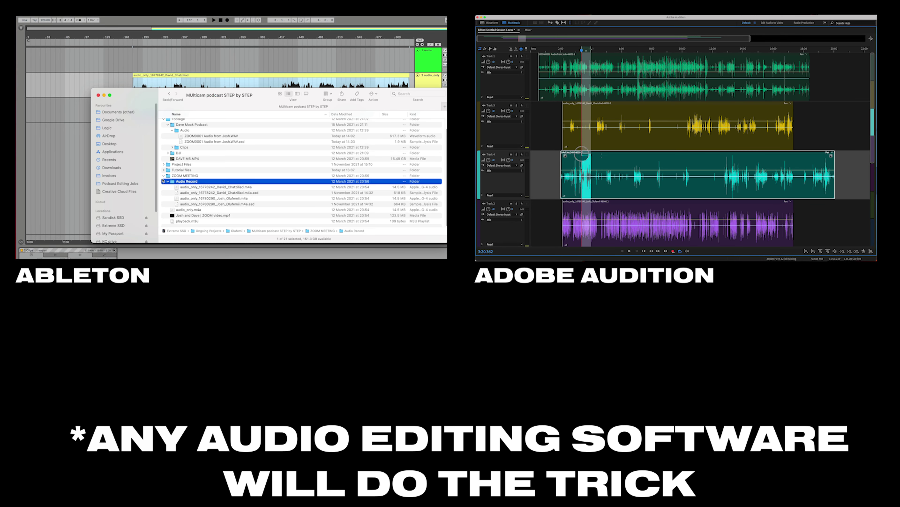
pyautogui.click(164, 175)
pyautogui.moveTo(196, 152); pyautogui.dragTo(142, 158)
pyautogui.press('super+Tab')
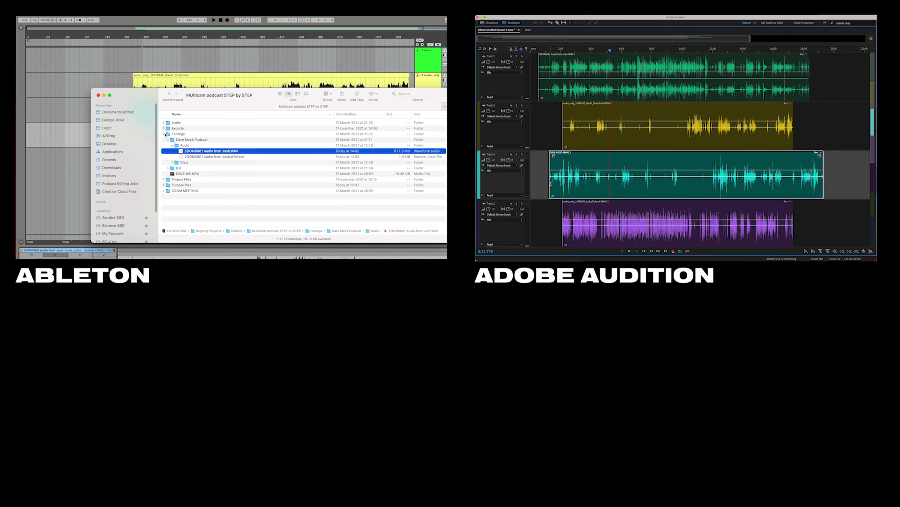
pyautogui.click(163, 123)
pyautogui.moveTo(190, 128); pyautogui.dragTo(165, 157)
pyautogui.press('super+Tab')
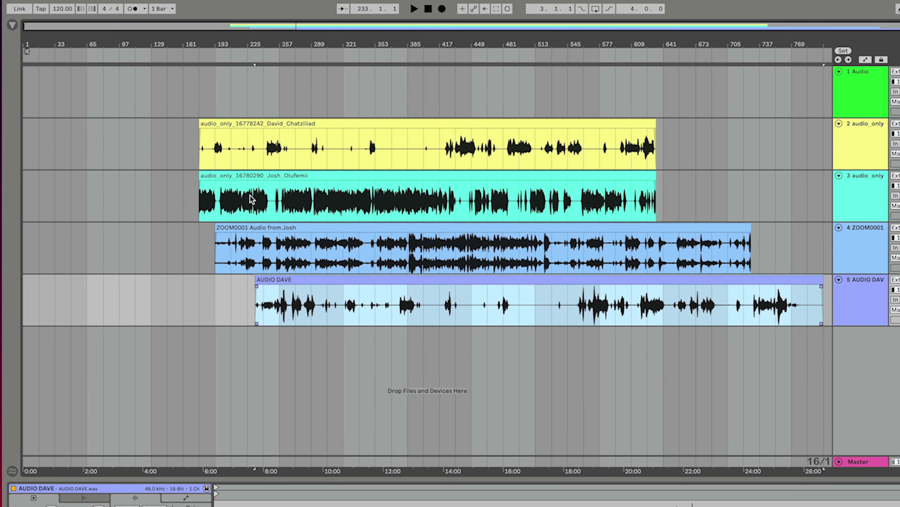
# Step: Place the AUDIO DAVE track directly below the same speaker's Zoom meeting track and line its clip's waveform up with that one
pyautogui.moveTo(869, 300); pyautogui.dragTo(862, 173)
pyautogui.moveTo(407, 175); pyautogui.dragTo(368, 185)
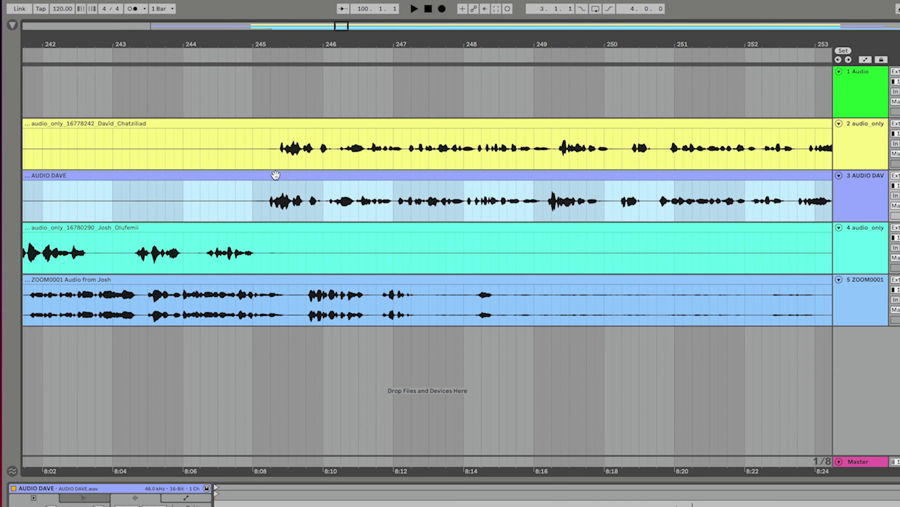
pyautogui.moveTo(276, 175); pyautogui.dragTo(307, 178)
pyautogui.scroll(5, 284, 177)
pyautogui.scroll(5, 227, 182)
pyautogui.scroll(-15, 345, 179)
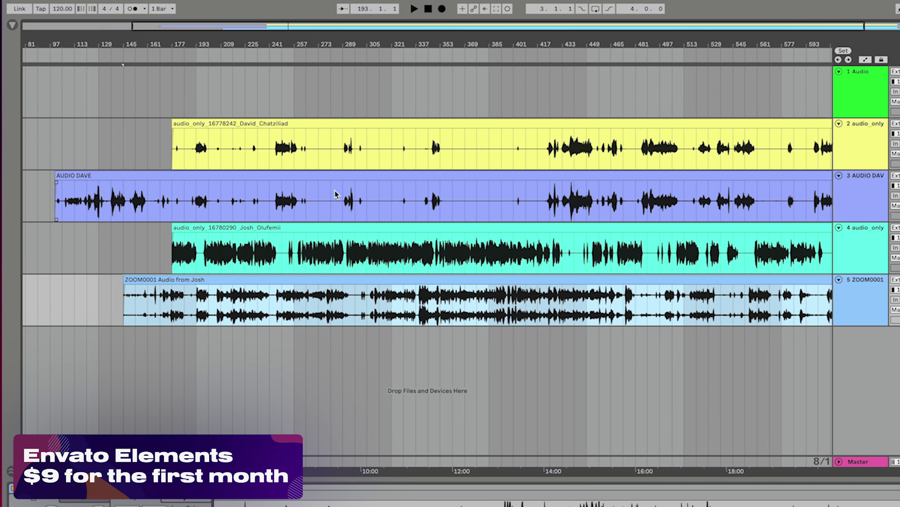
# Step: Align the ZOOM0001 clip's waveform precisely with the same speaker's Zoom meeting clip on the track above
pyautogui.click(356, 263)
pyautogui.scroll(-1, 356, 263)
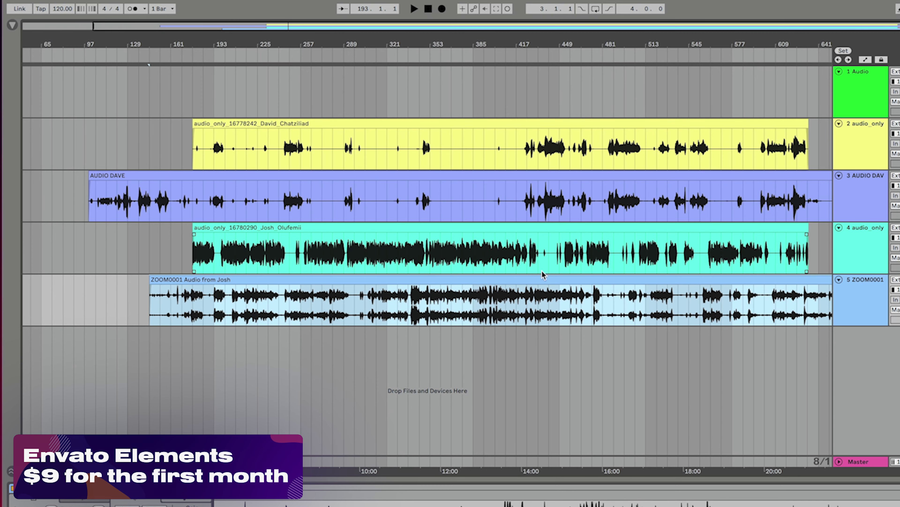
pyautogui.moveTo(449, 277); pyautogui.dragTo(385, 278)
pyautogui.scroll(8, 298, 281)
pyautogui.scroll(10, 275, 283)
pyautogui.moveTo(304, 278); pyautogui.dragTo(342, 279)
pyautogui.scroll(2, 284, 280)
pyautogui.moveTo(291, 280); pyautogui.dragTo(306, 279)
pyautogui.hscroll(5, 457, 281)
pyautogui.moveTo(461, 282); pyautogui.dragTo(595, 286)
pyautogui.scroll(-15, 595, 286)
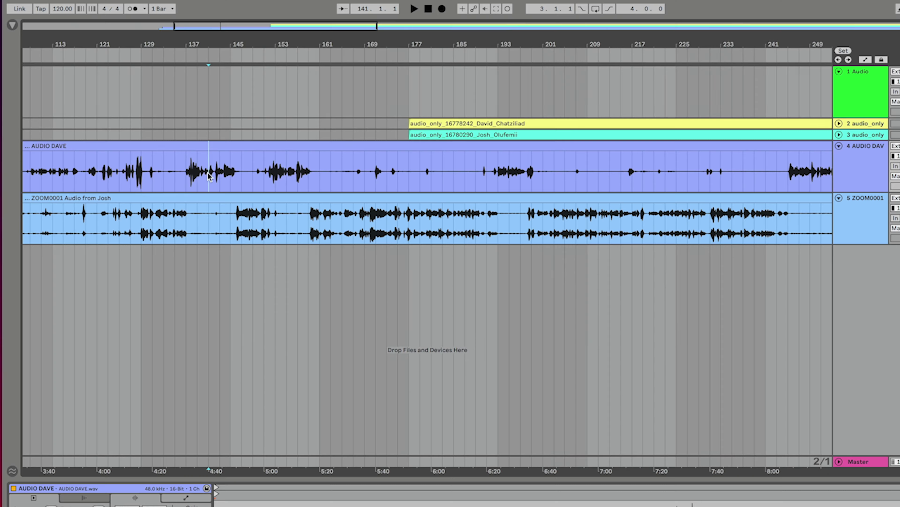
# Step: Open the AUDIO DAVE clip's recording in iZotope RX 9 Audio Editor
pyautogui.scroll(-3, 209, 177)
pyautogui.click(228, 179)
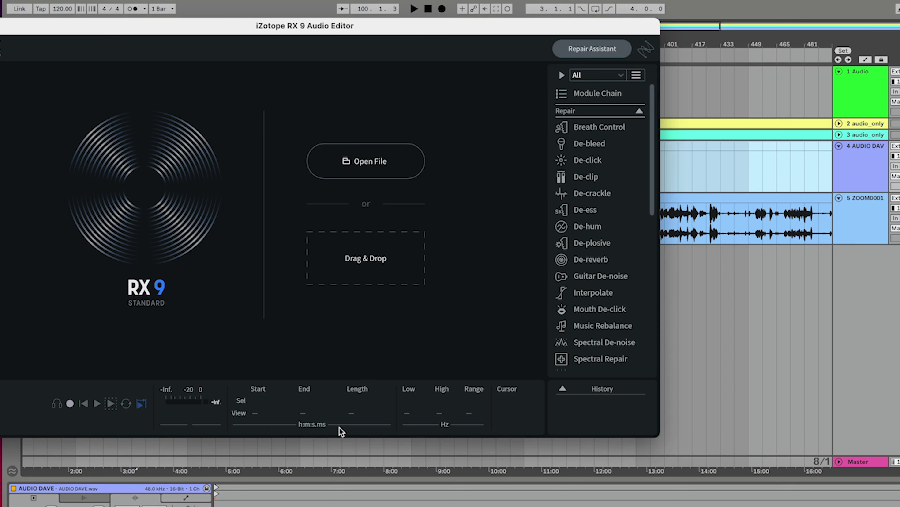
pyautogui.click(268, 306)
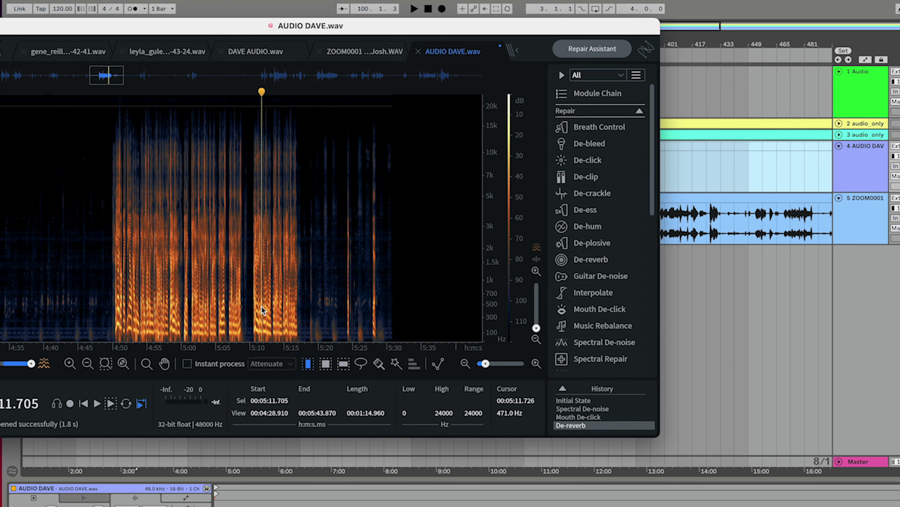
# Step: Select about 0.3 seconds of pure background noise near 4:48, just before the speech starts
pyautogui.scroll(3, 85, 308)
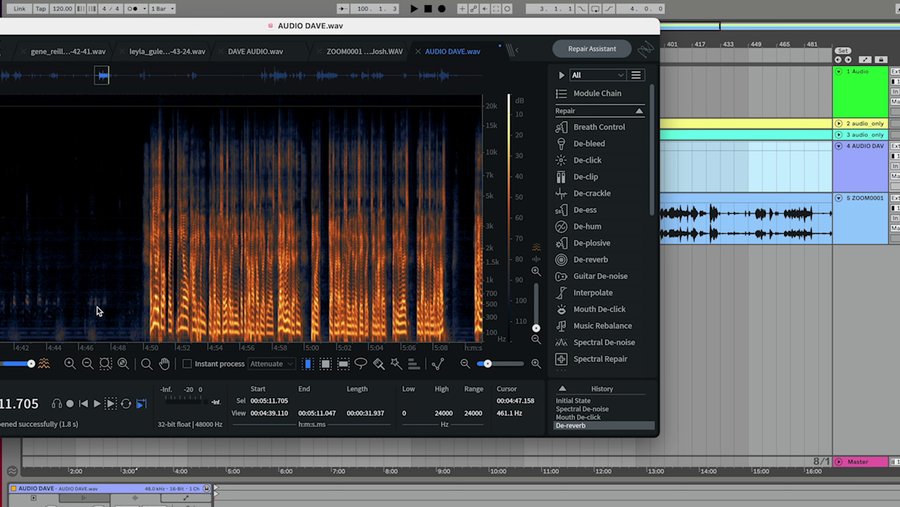
pyautogui.scroll(2, 91, 316)
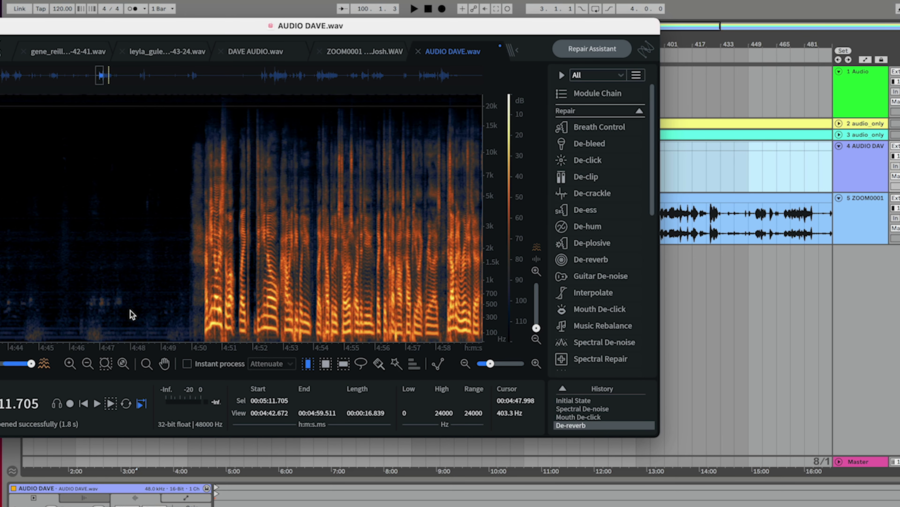
pyautogui.click(131, 319)
pyautogui.scroll(2, 131, 321)
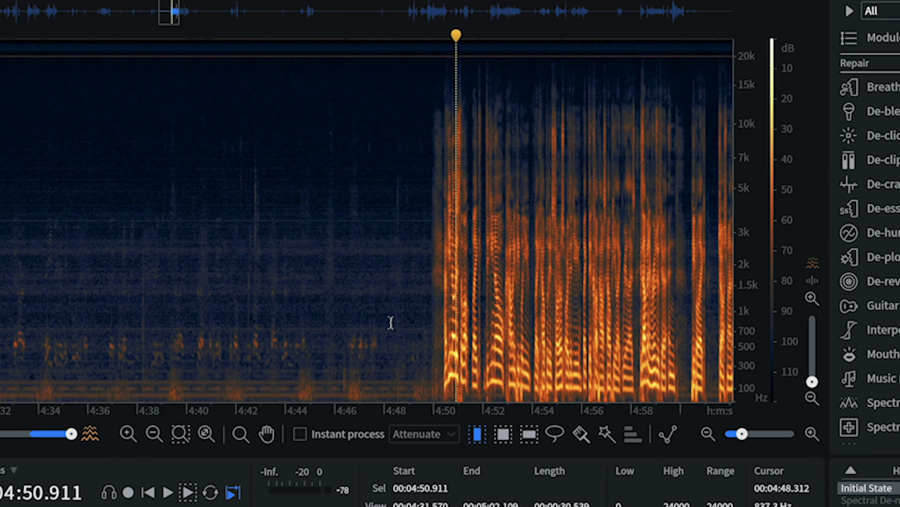
pyautogui.scroll(3, 246, 304)
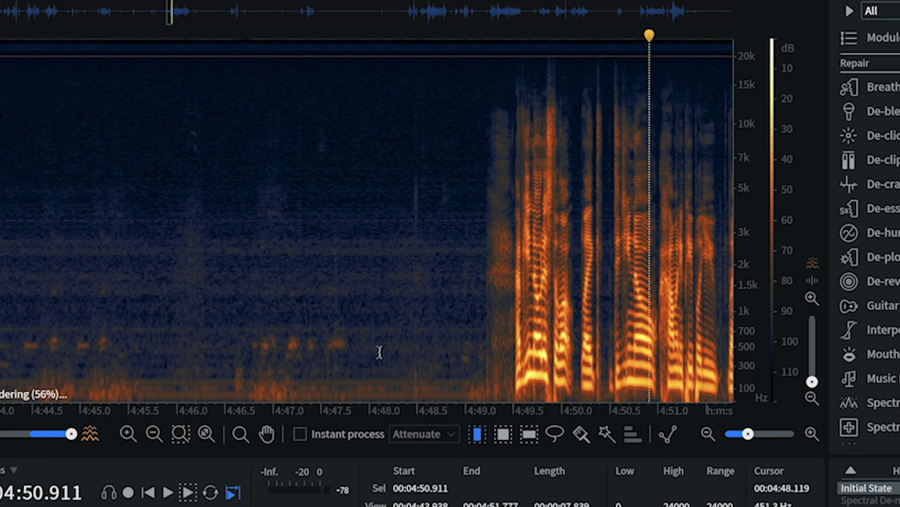
pyautogui.scroll(2, 382, 342)
pyautogui.moveTo(362, 346); pyautogui.dragTo(417, 349)
pyautogui.click(391, 345)
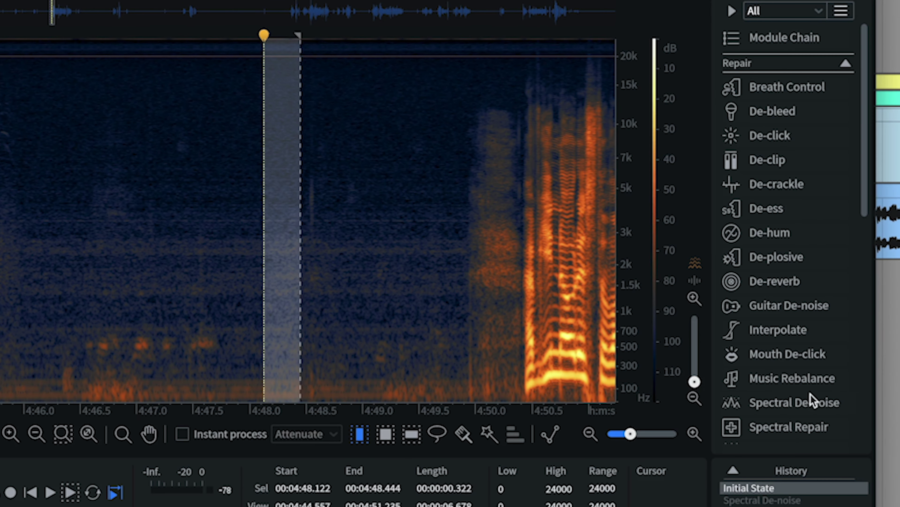
# Step: Learn the noise profile with Spectral De-noise and render the noise reduction over the whole recording
pyautogui.click(810, 394)
pyautogui.click(273, 137)
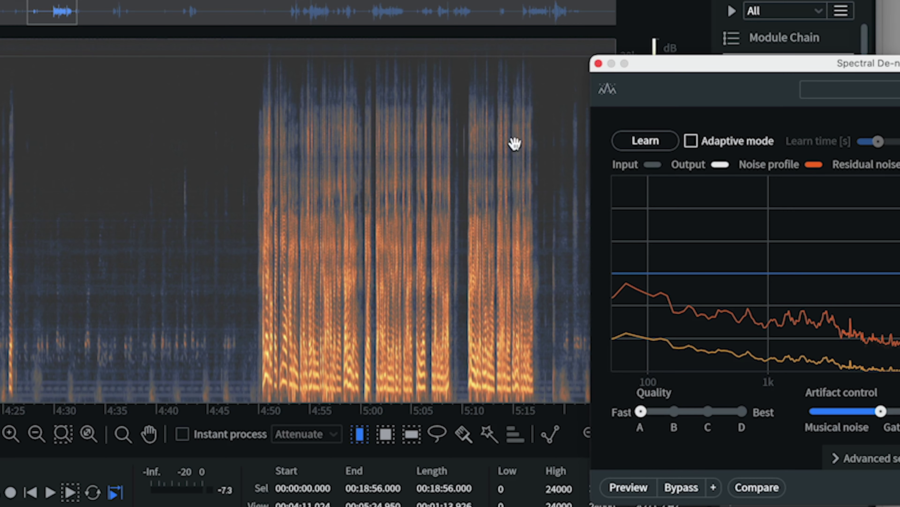
pyautogui.click(598, 64)
# Step: Run Mouth De-click on the AUDIO DAVE recording
pyautogui.click(181, 136)
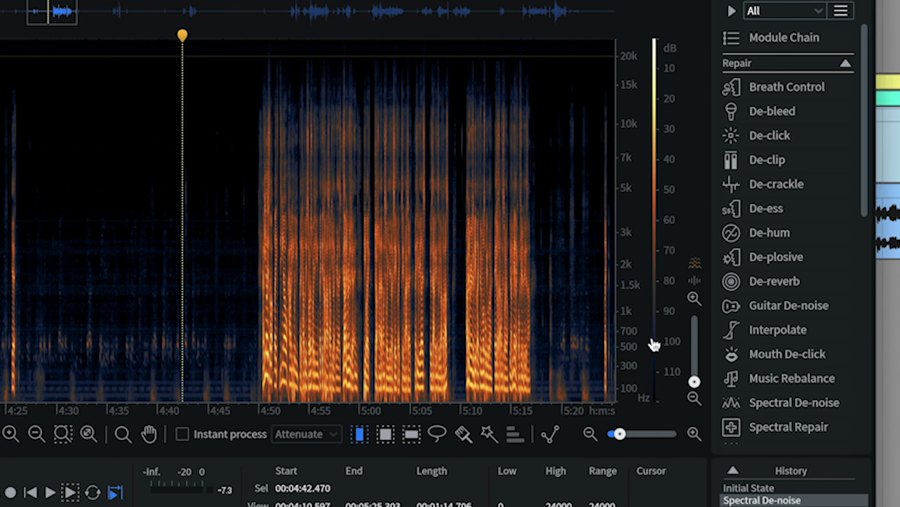
pyautogui.click(790, 353)
pyautogui.click(701, 210)
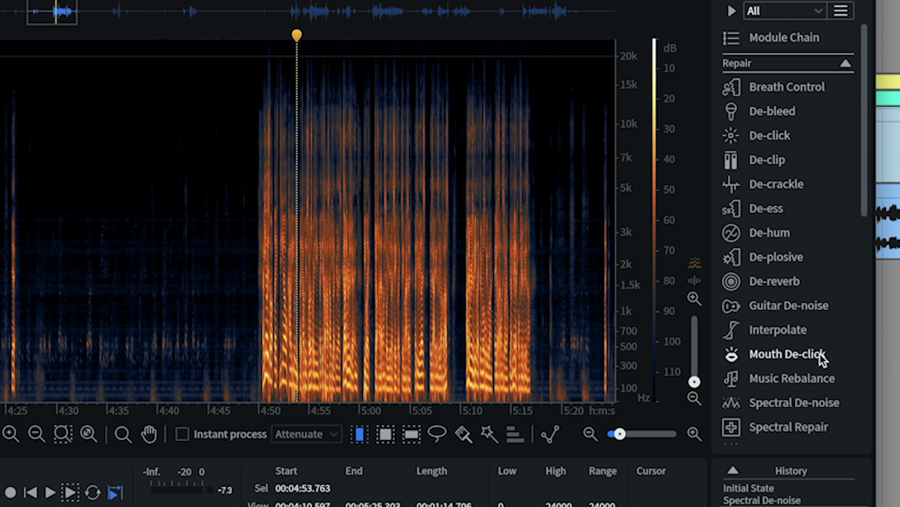
# Step: Learn the reverb profile from the speech with De-reverb and render it over the whole AUDIO DAVE recording
pyautogui.scroll(-1, 822, 358)
pyautogui.scroll(1, 822, 346)
pyautogui.click(775, 281)
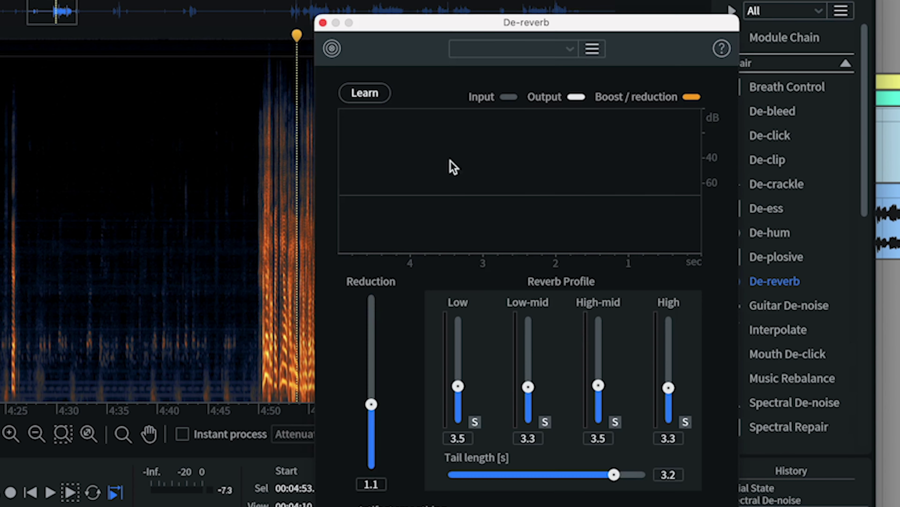
pyautogui.moveTo(478, 23); pyautogui.dragTo(776, 20)
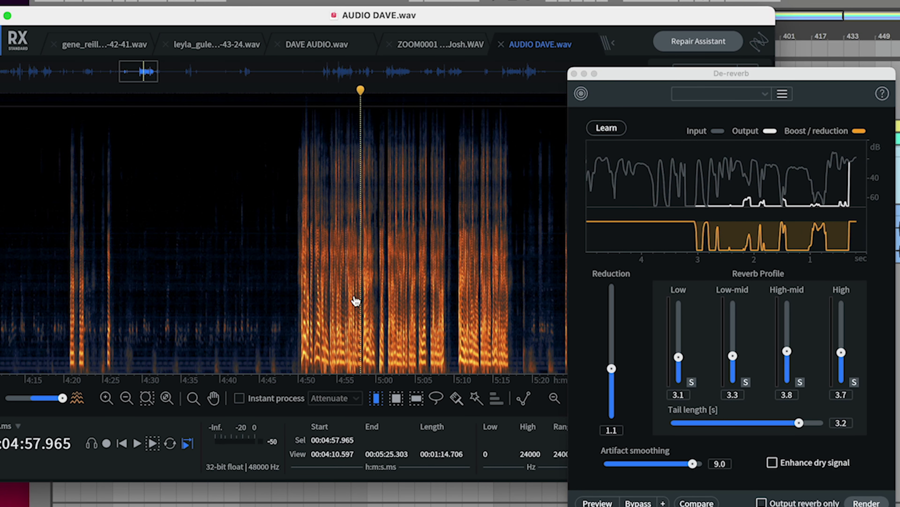
pyautogui.click(866, 501)
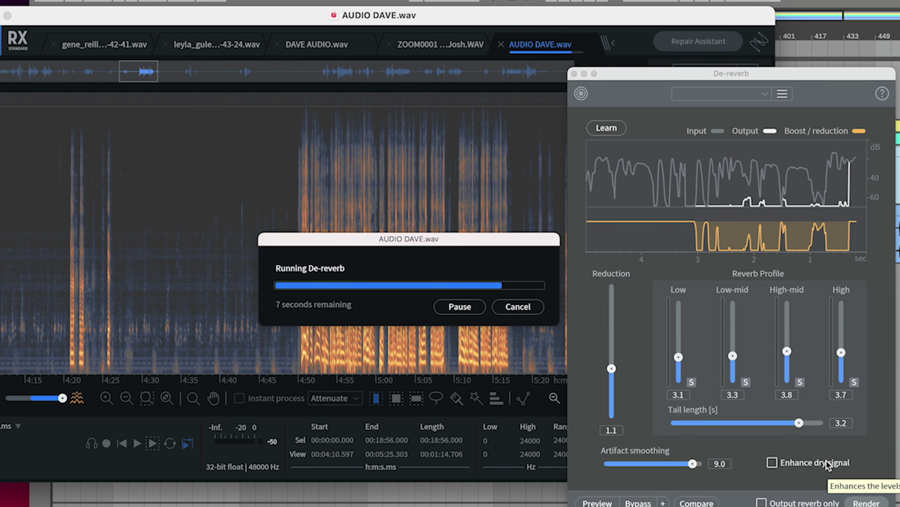
pyautogui.click(463, 250)
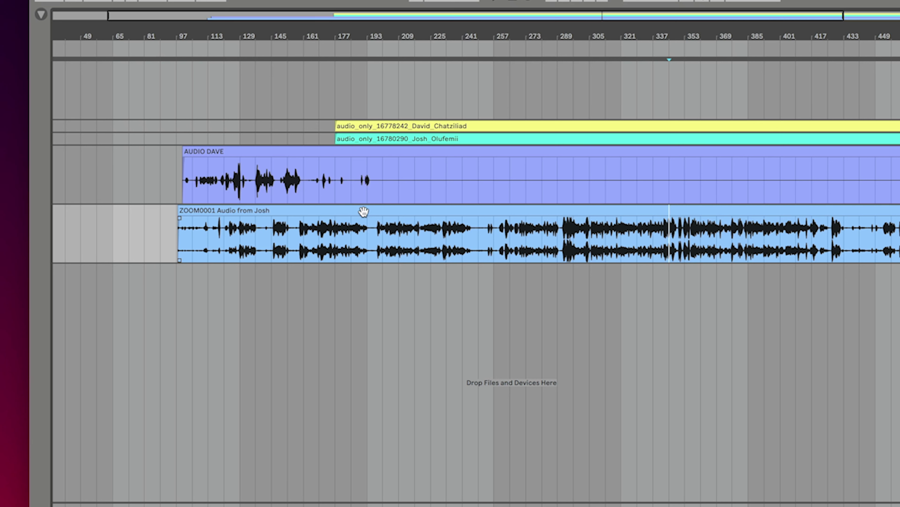
# Step: Select the ZOOM0001 clip in Ableton and bring up its recording in iZotope RX 9
pyautogui.click(362, 213)
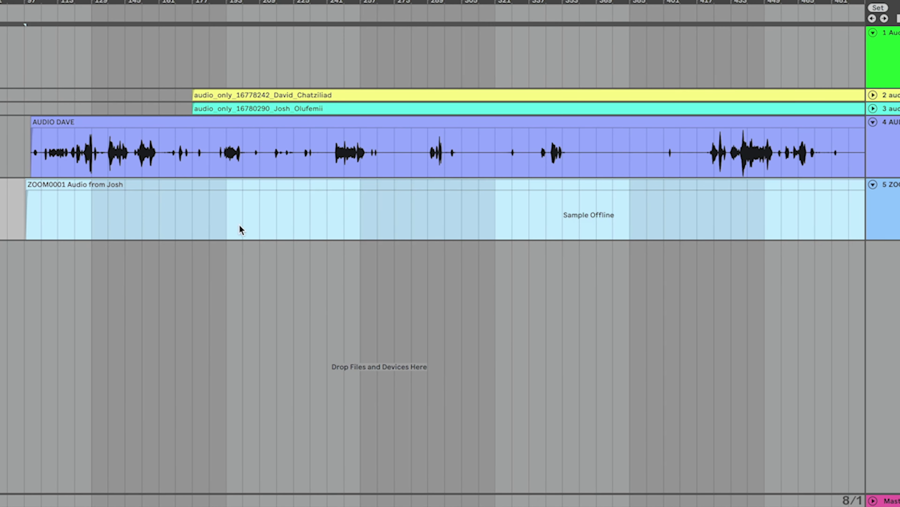
pyautogui.press('super+Tab')
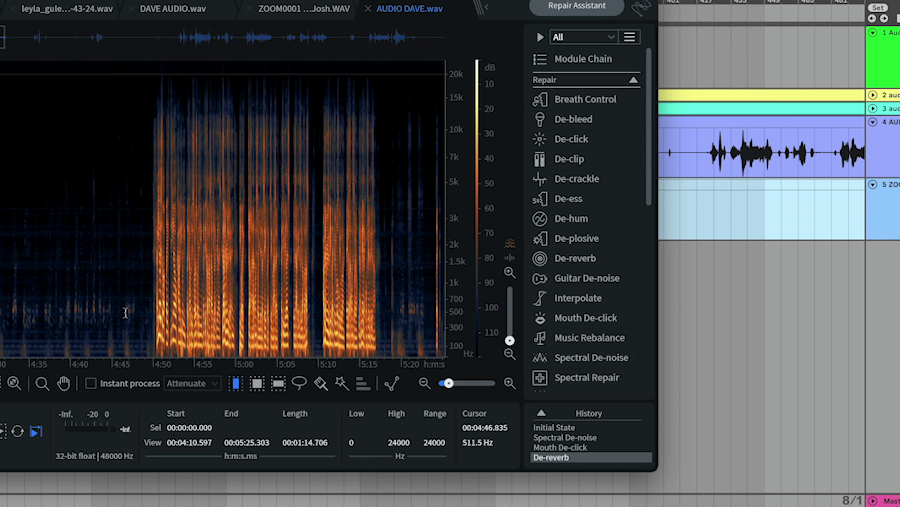
pyautogui.click(299, 11)
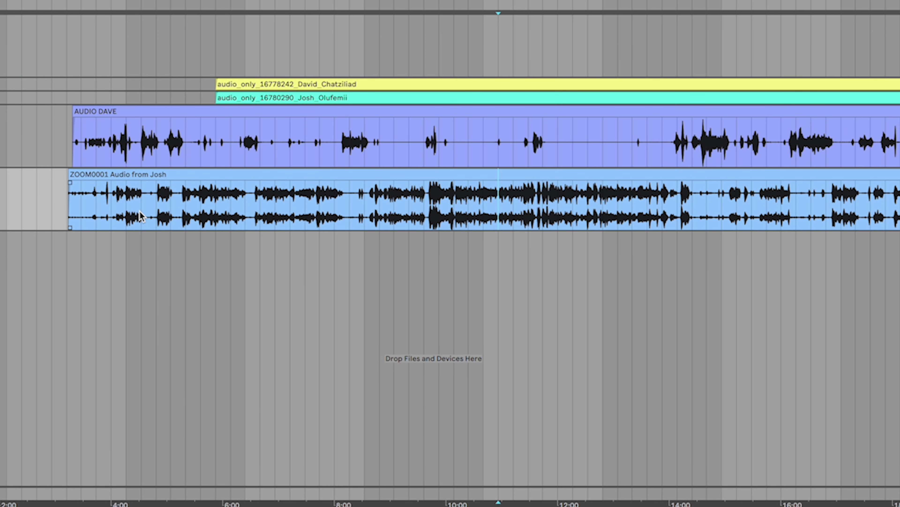
# Step: Delete the section of the ZOOM0001 clip between about 3:32 and 3:40
pyautogui.scroll(5, 74, 210)
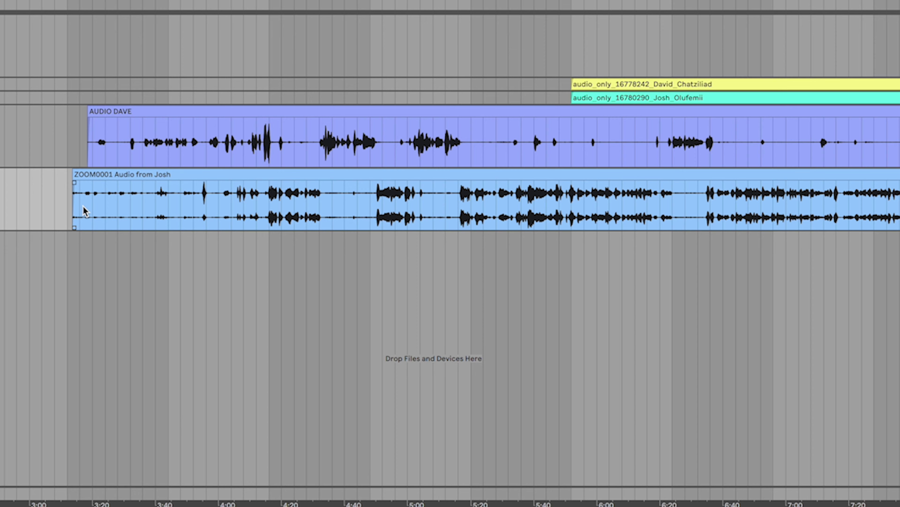
pyautogui.scroll(4, 70, 214)
pyautogui.moveTo(71, 214); pyautogui.dragTo(289, 211)
pyautogui.scroll(1, 267, 195)
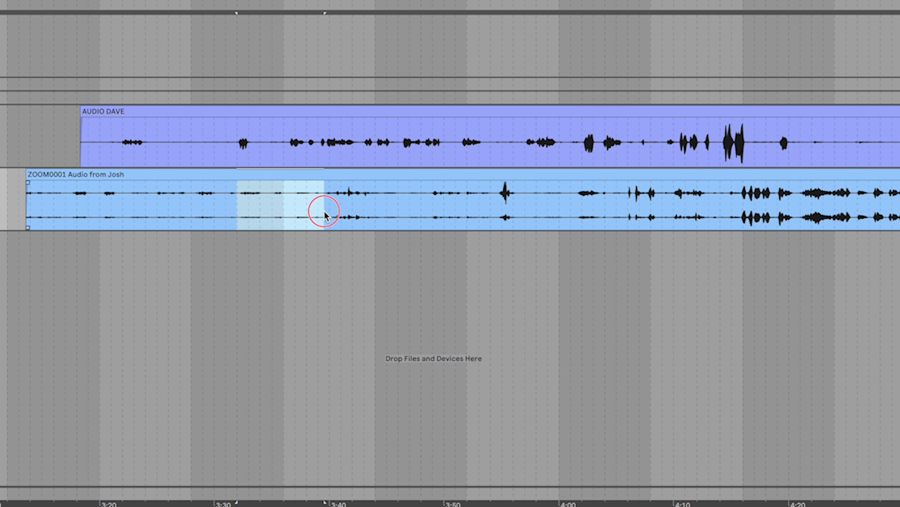
pyautogui.press('Delete')
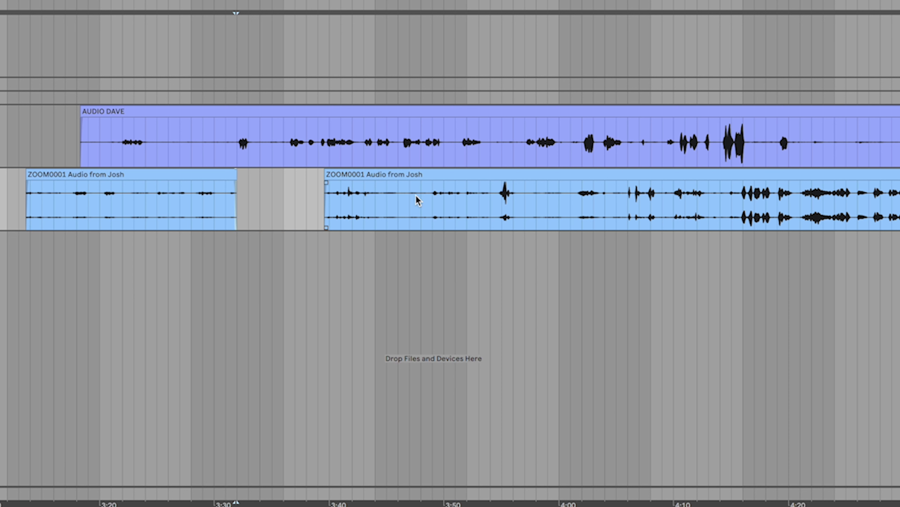
# Step: Delete the part of the ZOOM0001 clip where only the other speaker talks, from about 3:43 to 3:54
pyautogui.press('Delete')
pyautogui.moveTo(415, 193); pyautogui.dragTo(411, 214)
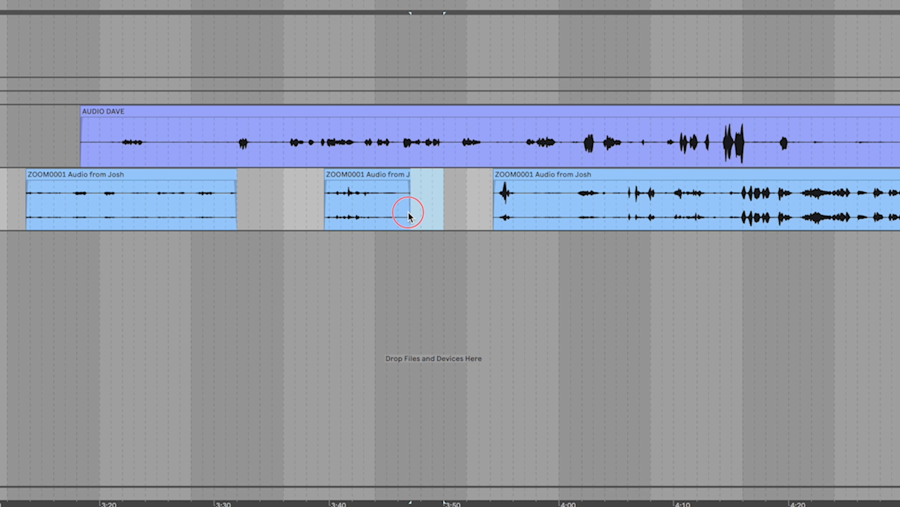
pyautogui.press('Delete')
pyautogui.scroll(5, 401, 193)
pyautogui.moveTo(503, 204); pyautogui.dragTo(321, 213)
pyautogui.press('Delete')
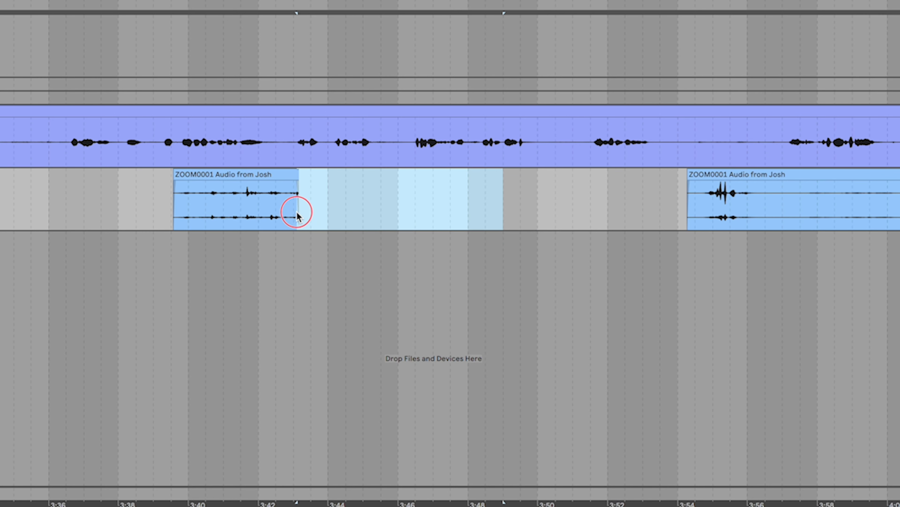
# Step: Delete two more quiet sections of the ZOOM0001 clip, about 3:57 to 4:01 and about 4:04 to 4:06
pyautogui.hscroll(5, 597, 201)
pyautogui.moveTo(598, 201); pyautogui.dragTo(730, 203)
pyautogui.press('Delete')
pyautogui.hscroll(6, 618, 205)
pyautogui.moveTo(607, 213); pyautogui.dragTo(662, 216)
pyautogui.click(624, 209)
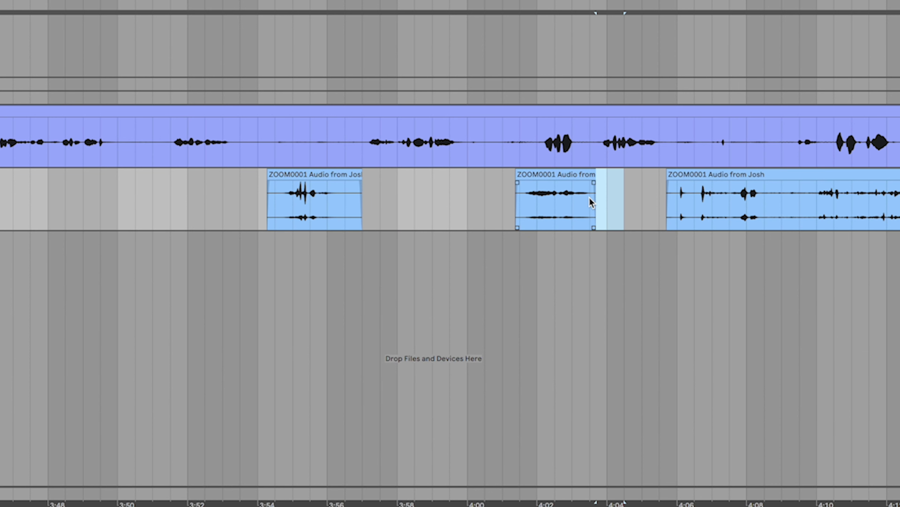
# Step: Continue past 4:06 and delete the sections of the AUDIO DAVE and ZOOM0001 clips where that track's speaker is silent
pyautogui.hscroll(12, 589, 198)
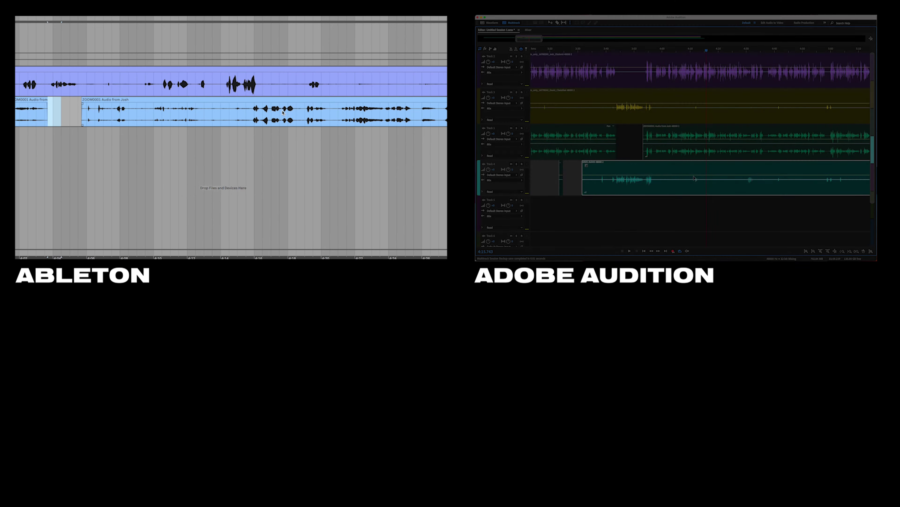
pyautogui.moveTo(208, 117)
pyautogui.mouseDown()
pyautogui.moveTo(225, 117)
pyautogui.moveTo(185, 120)
pyautogui.mouseUp()
pyautogui.press('Delete')
pyautogui.hscroll(10, 201, 112)
pyautogui.moveTo(272, 87); pyautogui.dragTo(255, 87)
pyautogui.hscroll(10, 294, 88)
pyautogui.moveTo(115, 85); pyautogui.dragTo(58, 85)
pyautogui.press('Delete')
pyautogui.hscroll(10, 224, 114)
pyautogui.moveTo(294, 86); pyautogui.dragTo(382, 117)
pyautogui.press('Delete')
pyautogui.hscroll(10, 386, 117)
pyautogui.hscroll(10, 209, 113)
pyautogui.moveTo(125, 113); pyautogui.dragTo(54, 114)
pyautogui.press('Delete')
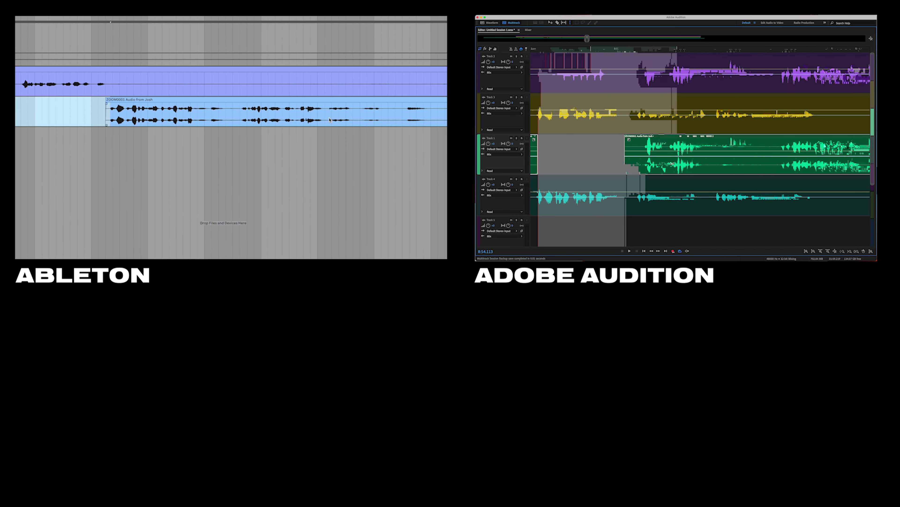
# Step: Cut the non-speaking sections out of both microphone clips through the later part of the conversation
pyautogui.hscroll(10, 213, 107)
pyautogui.moveTo(246, 86); pyautogui.dragTo(114, 86)
pyautogui.press('Delete')
pyautogui.hscroll(10, 110, 86)
pyautogui.moveTo(295, 114); pyautogui.dragTo(87, 85)
pyautogui.press('Delete')
pyautogui.hscroll(10, 280, 114)
pyautogui.press('Delete')
pyautogui.press('Delete')
pyautogui.hscroll(10, 306, 111)
pyautogui.moveTo(368, 114); pyautogui.dragTo(199, 113)
pyautogui.press('Delete')
pyautogui.hscroll(10, 185, 78)
pyautogui.moveTo(278, 85); pyautogui.dragTo(246, 85)
pyautogui.press('Delete')
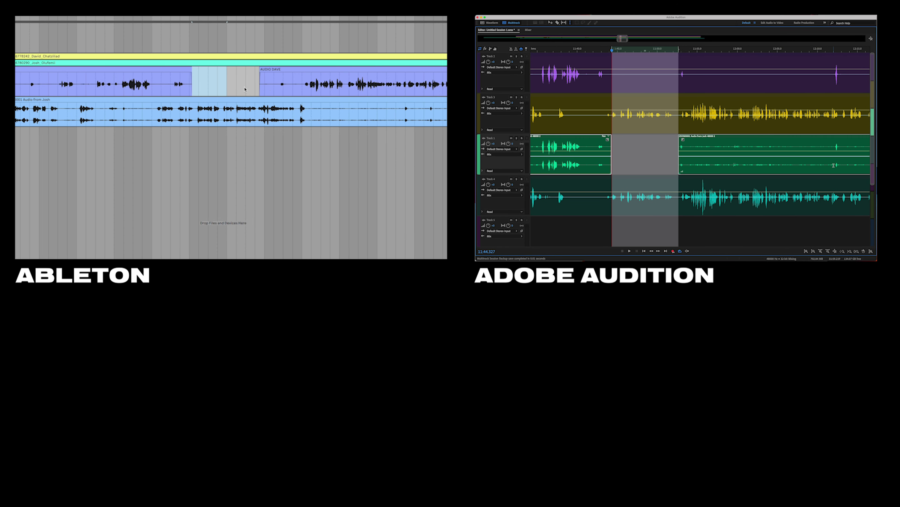
pyautogui.scroll(-10, 242, 78)
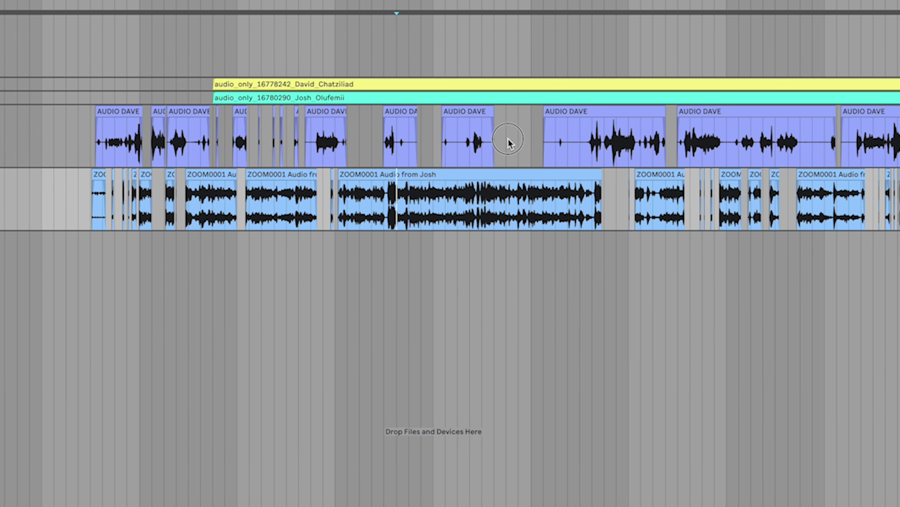
# Step: Delete the remaining silent sections of the AUDIO DAVE and ZOOM0001 clips through to the end of the recordings
pyautogui.press('Delete')
pyautogui.moveTo(508, 139); pyautogui.dragTo(554, 155)
pyautogui.press('Delete')
pyautogui.hscroll(4, 554, 155)
pyautogui.moveTo(544, 202); pyautogui.dragTo(556, 204)
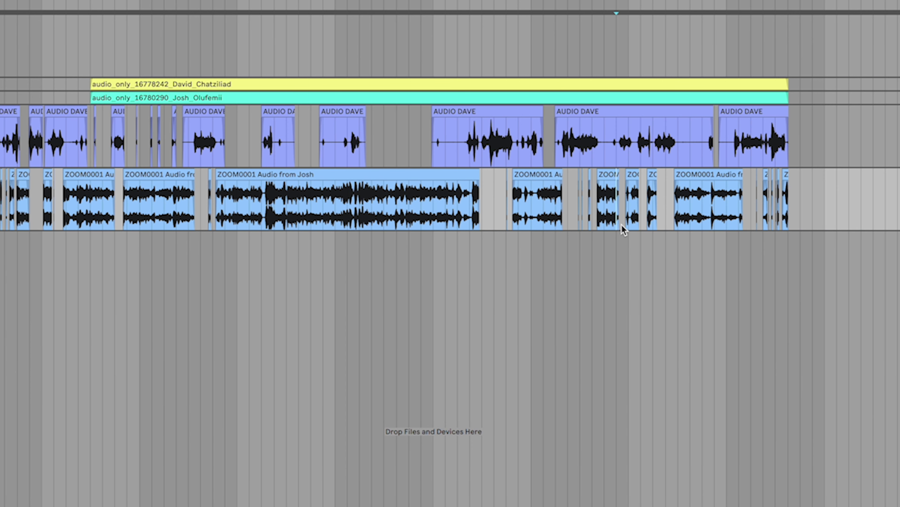
# Step: Select the AUDIO DAVE and ZOOM0001 tracks and set the audio export to render Selected Tracks Only
pyautogui.click(795, 156)
pyautogui.keyDown('shift'); pyautogui.click(784, 223); pyautogui.keyUp('shift')
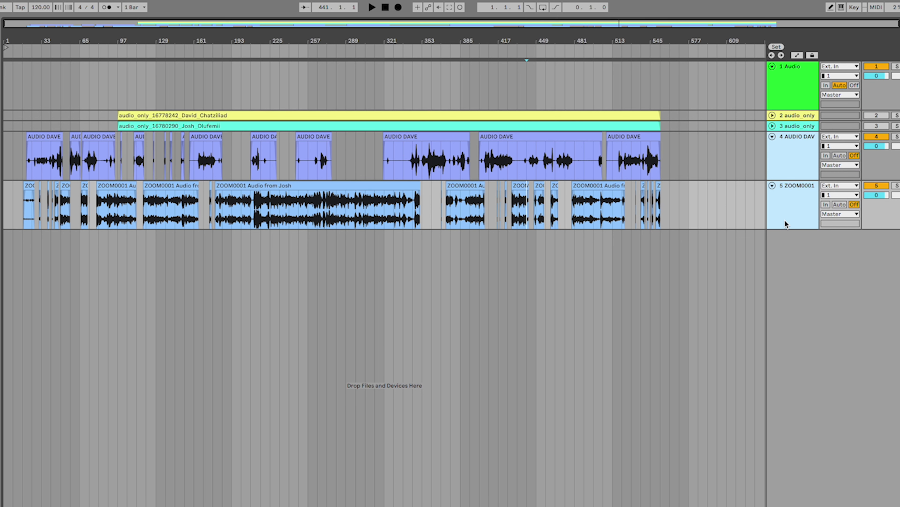
pyautogui.hotkey('ctrl', 'shift', 'r')
pyautogui.click(492, 144)
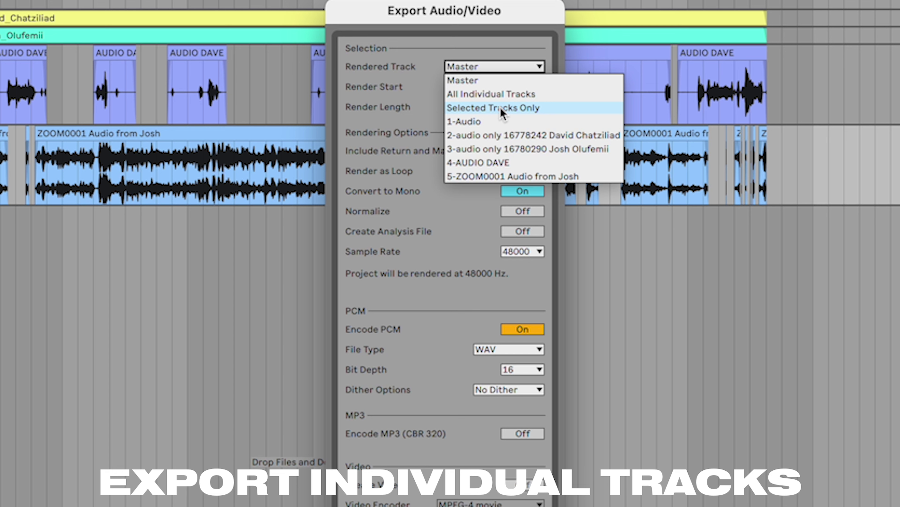
pyautogui.click(503, 108)
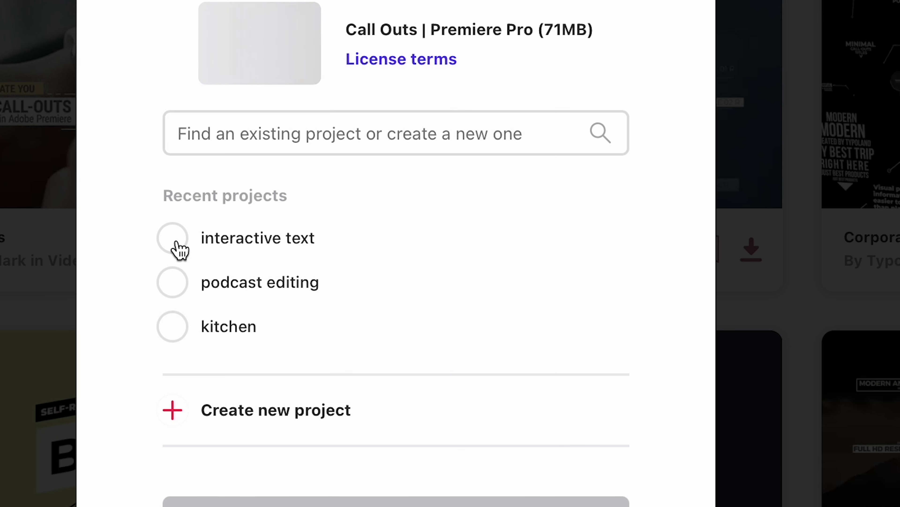
# Step: Assign the Call Outs Premiere Pro template download to the "interactive text" project
pyautogui.click(181, 244)
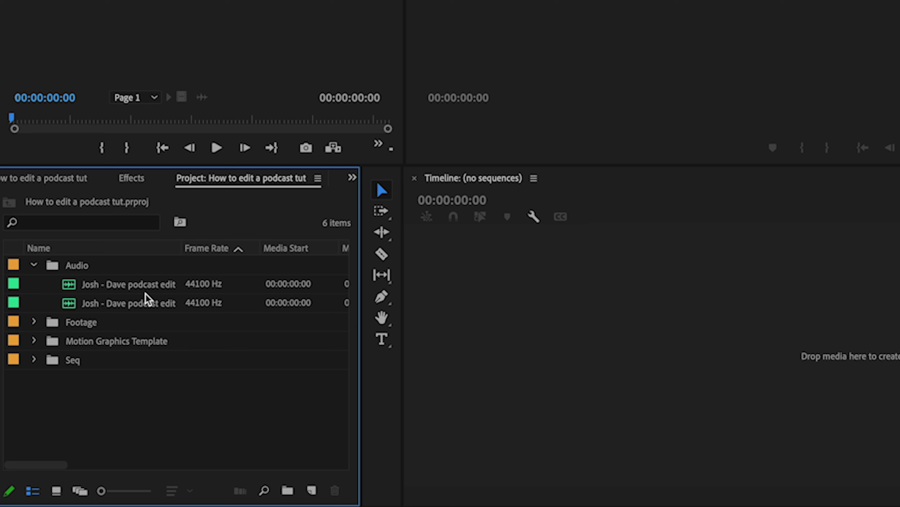
# Step: Switch to Premiere Pro and create a sequence named Multicam SEtup from DAVE M6.MP4 in the Footage bin
pyautogui.click(34, 265)
pyautogui.click(33, 284)
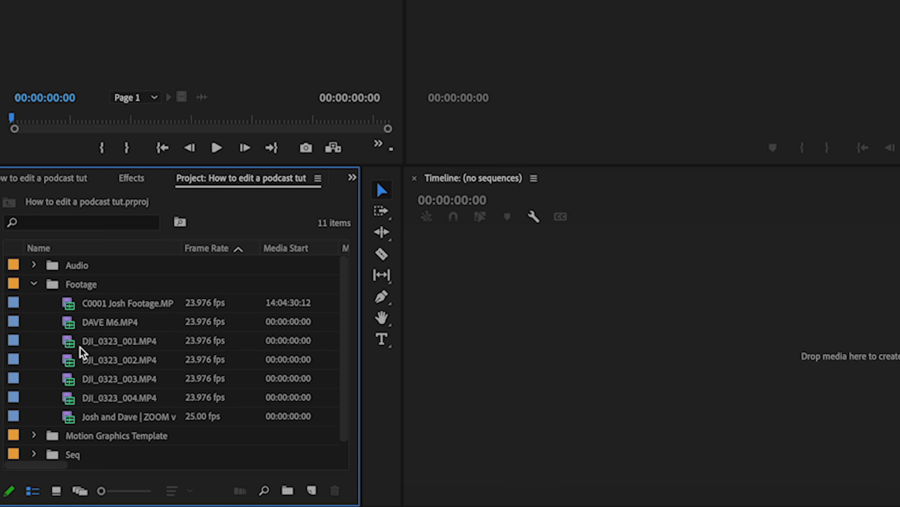
pyautogui.click(256, 309)
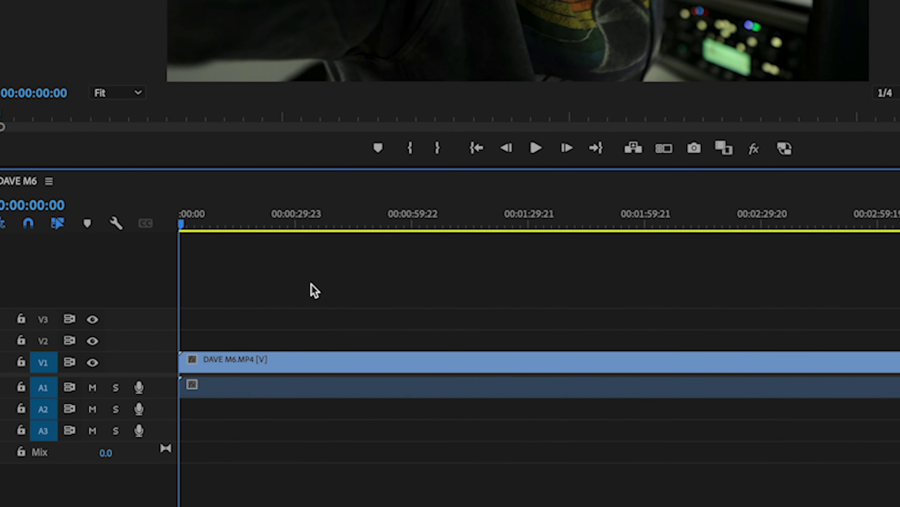
pyautogui.press('\\')
pyautogui.click(216, 222)
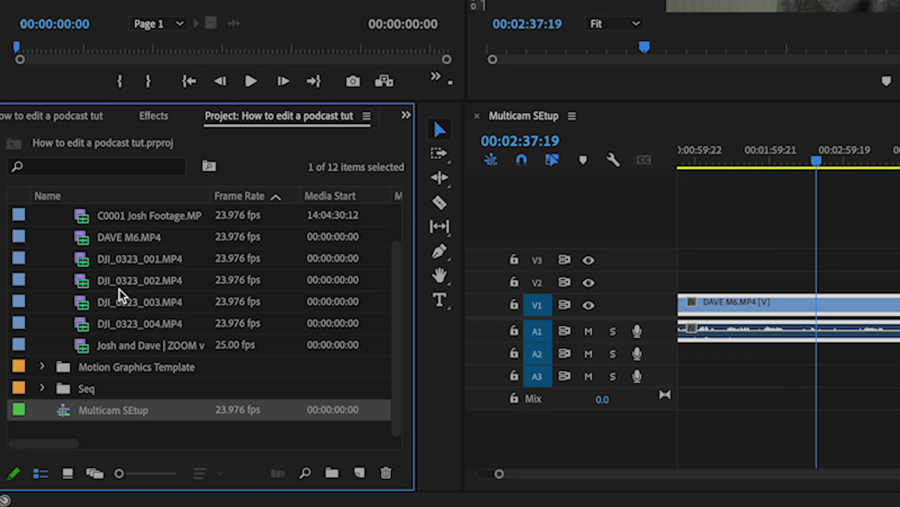
# Step: Add the matching microphone recording below DAVE M6.MP4 and synchronize the two by audio on track channel 1
pyautogui.scroll(2, 118, 294)
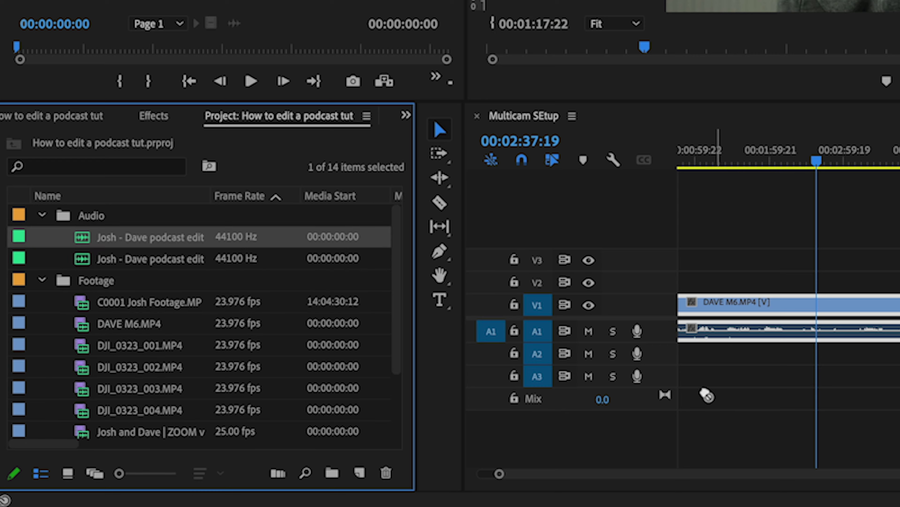
pyautogui.moveTo(708, 395); pyautogui.dragTo(713, 416)
pyautogui.press('\\')
pyautogui.moveTo(431, 341); pyautogui.dragTo(445, 341)
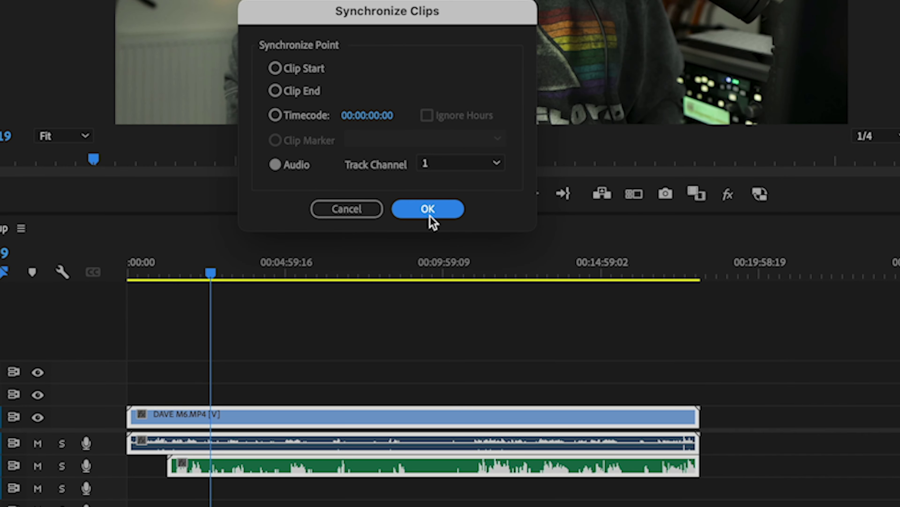
pyautogui.click(430, 216)
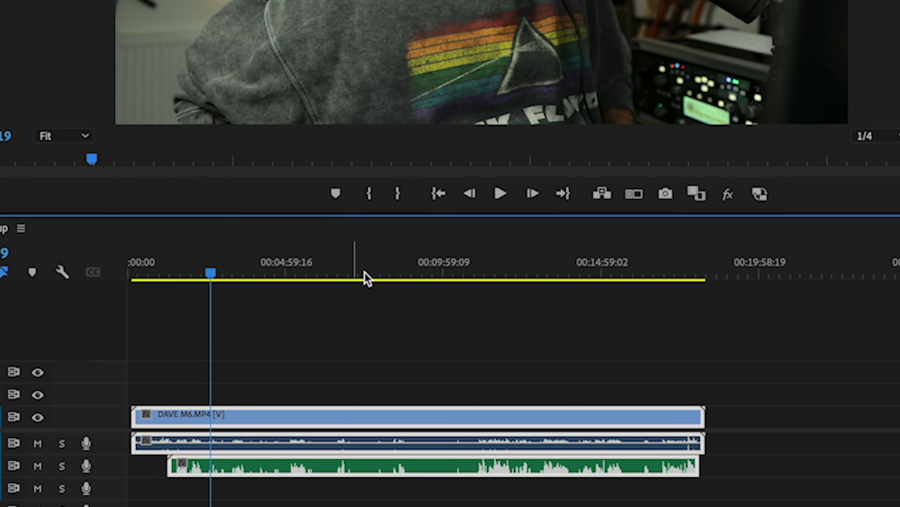
# Step: Trim DAVE M6.MP4 to its microphone recording's length and move that recording down to A6
pyautogui.moveTo(712, 448); pyautogui.dragTo(707, 448)
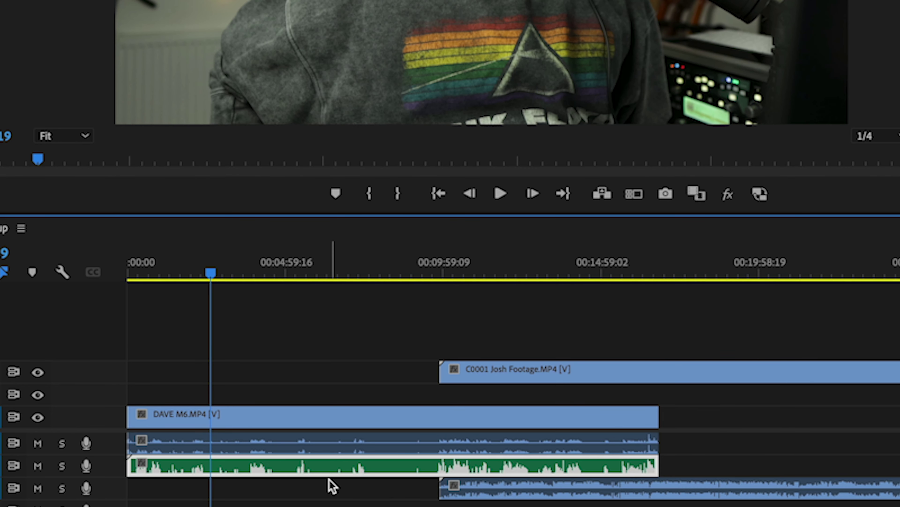
pyautogui.moveTo(331, 482); pyautogui.dragTo(325, 506)
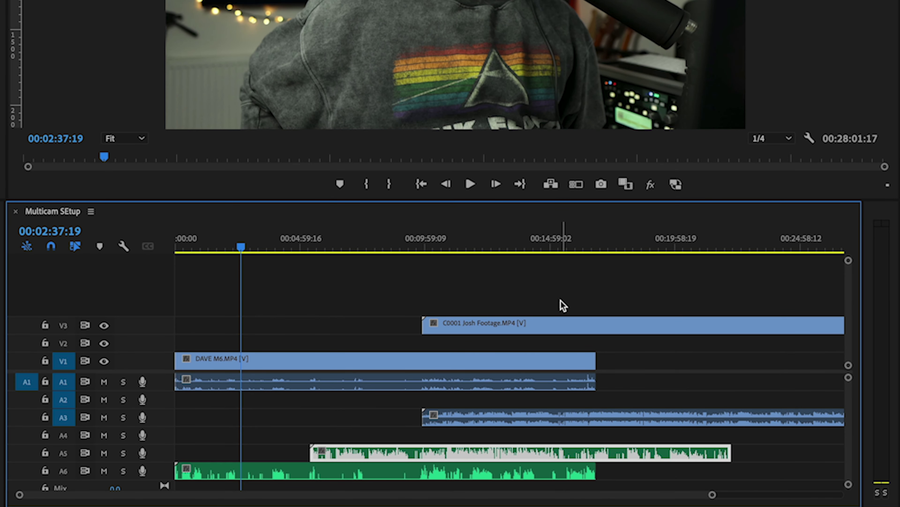
# Step: Synchronize C0001 Josh Footage.MP4 with its microphone recording by audio and trim the footage to the recording's length
pyautogui.click(540, 421)
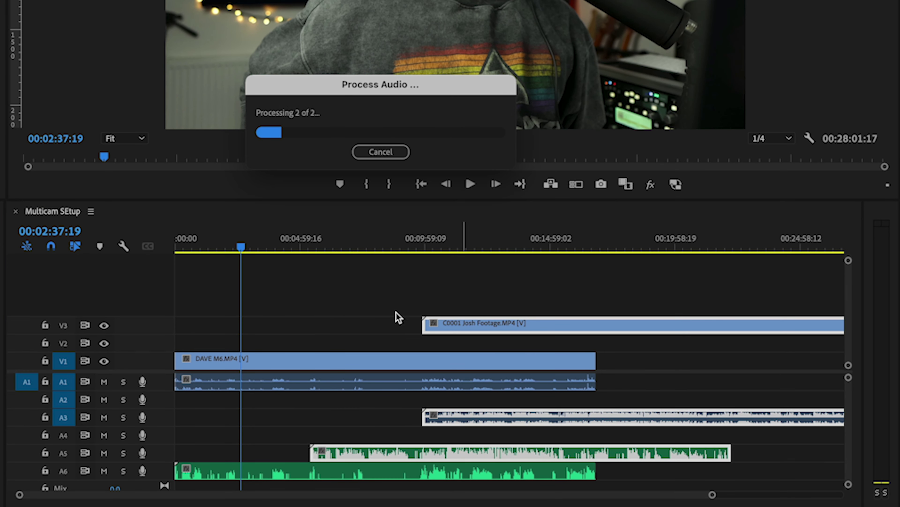
pyautogui.moveTo(377, 325); pyautogui.dragTo(404, 325)
pyautogui.scroll(1, 805, 437)
pyautogui.scroll(5, 804, 436)
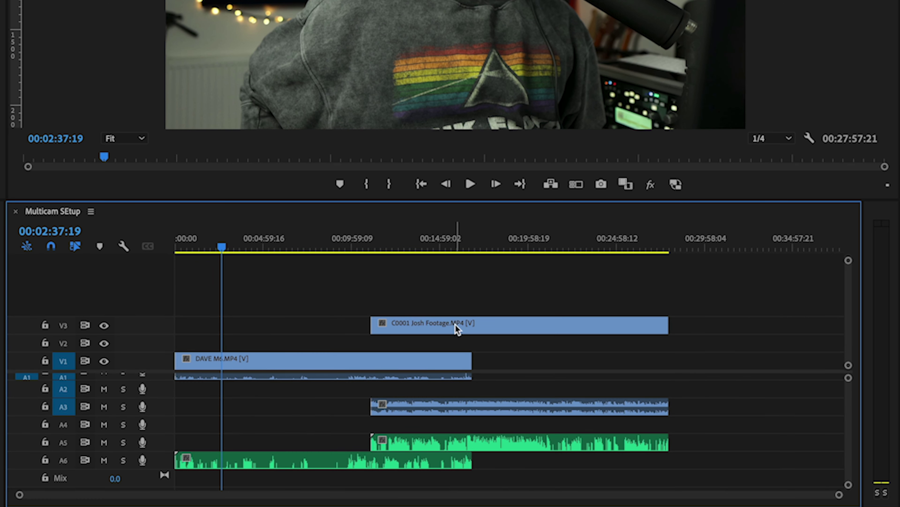
# Step: Move C0001 Josh Footage.MP4 to the sequence start on V2 and close up the empty audio tracks using A2 to A4
pyautogui.moveTo(456, 326); pyautogui.dragTo(458, 347)
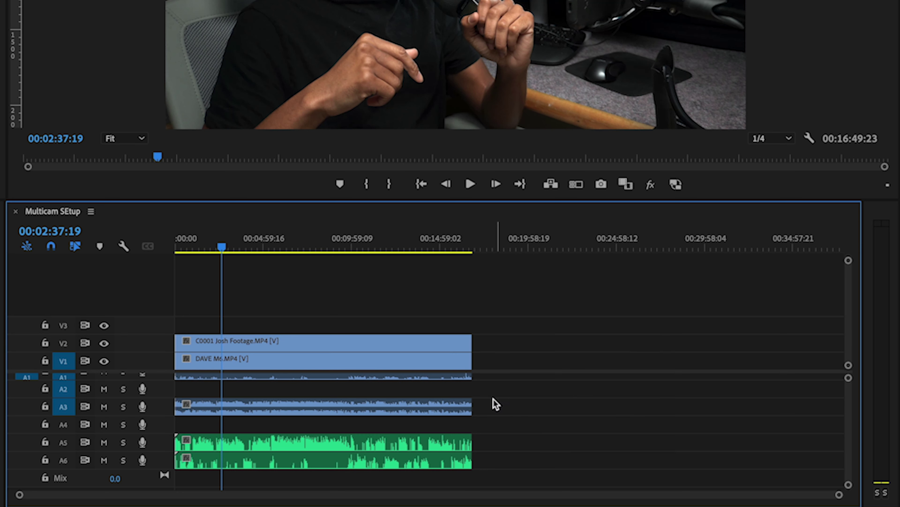
pyautogui.moveTo(428, 403); pyautogui.dragTo(428, 387)
pyautogui.click(518, 410)
pyautogui.moveTo(424, 445); pyautogui.dragTo(427, 415)
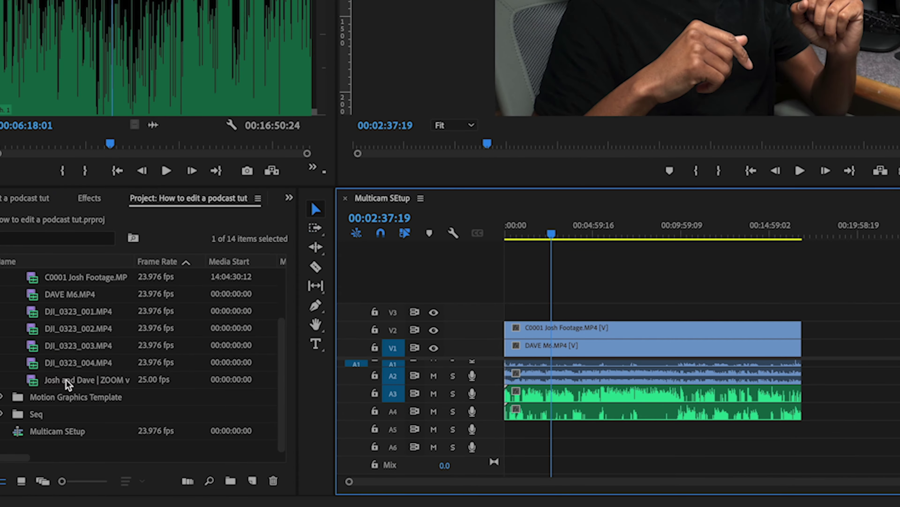
# Step: Add Josh and Dave | ZOOM video.mp4 in sync on V3 above the camera clips and scale it to the frame size
pyautogui.moveTo(67, 382); pyautogui.dragTo(863, 297)
pyautogui.moveTo(897, 423); pyautogui.dragTo(897, 440)
pyautogui.moveTo(853, 295); pyautogui.dragTo(853, 294)
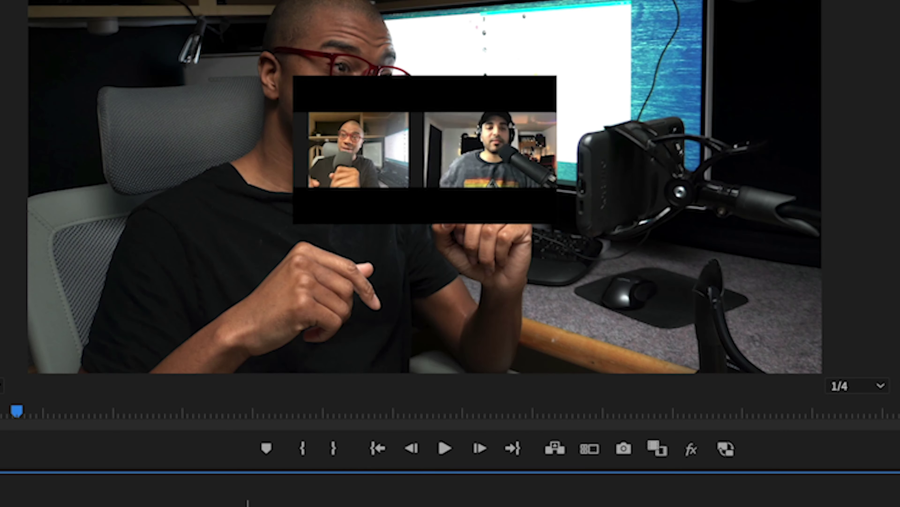
pyautogui.rightClick(279, 282)
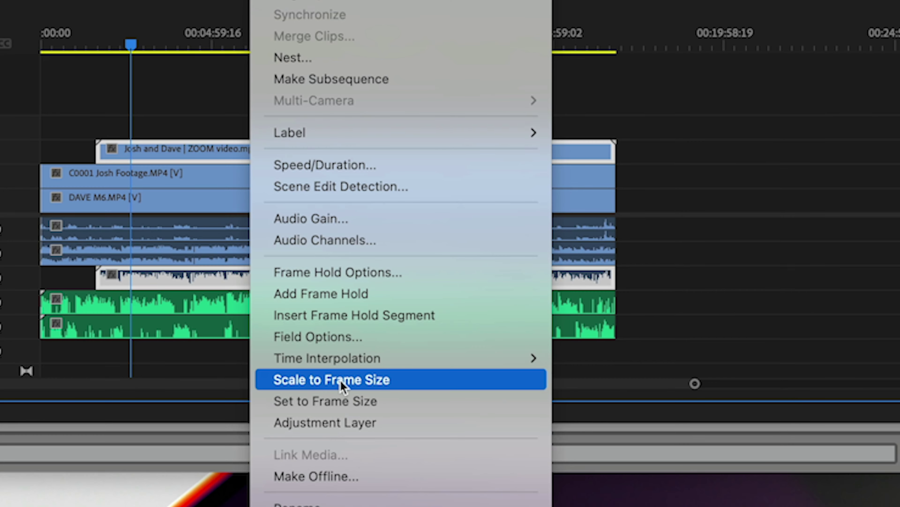
pyautogui.click(346, 383)
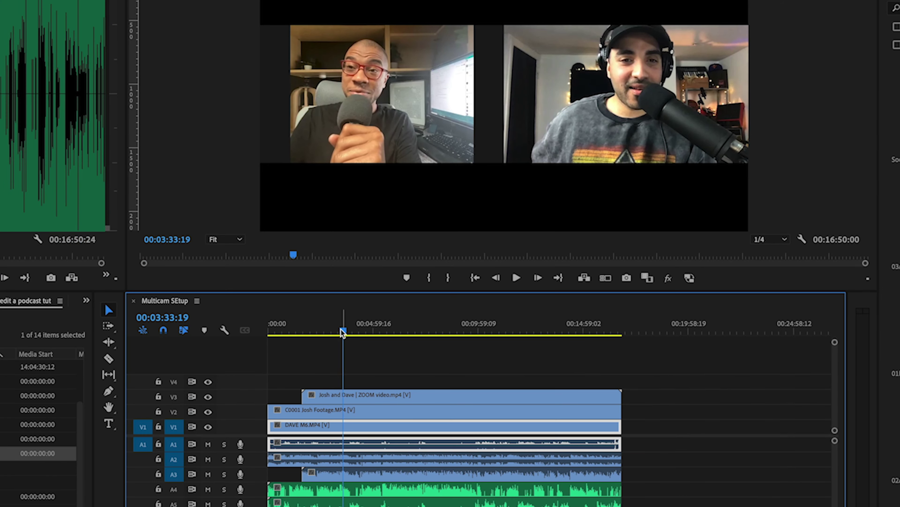
# Step: Switch the V3 and V2 outputs off and back on to check the camera angles underneath
pyautogui.click(208, 397)
pyautogui.click(208, 412)
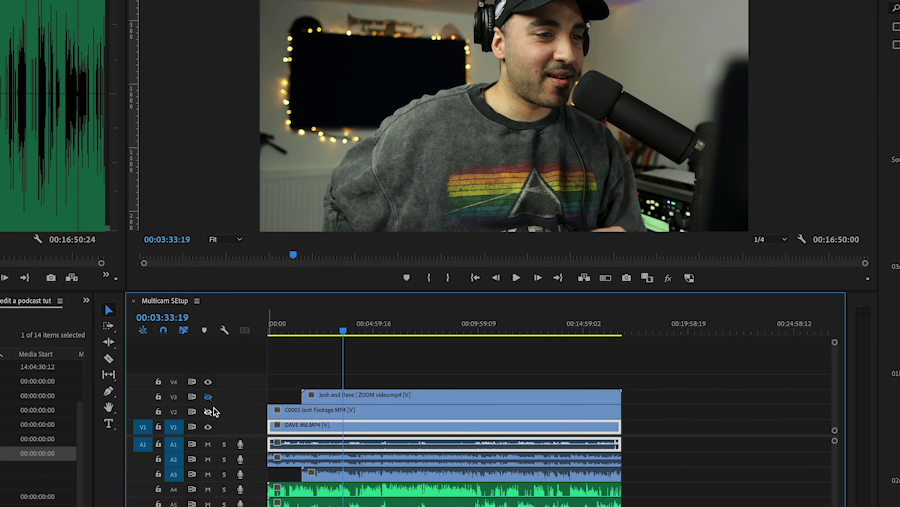
pyautogui.click(208, 412)
pyautogui.click(208, 396)
# Step: Shift the upper clips up one track and place DJI_0323_001.MP4 to DJI_0323_004.MP4 on V2, synchronized by audio
pyautogui.click(3, 396)
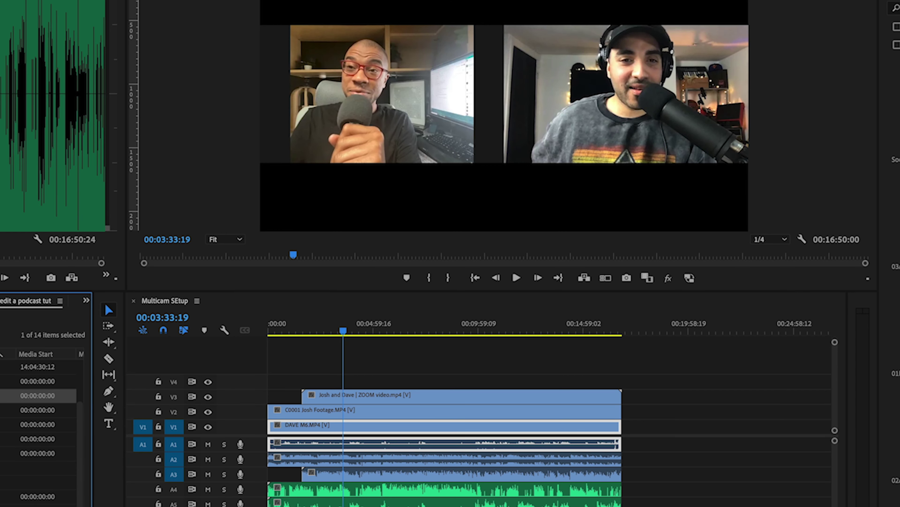
pyautogui.moveTo(328, 394); pyautogui.dragTo(330, 381)
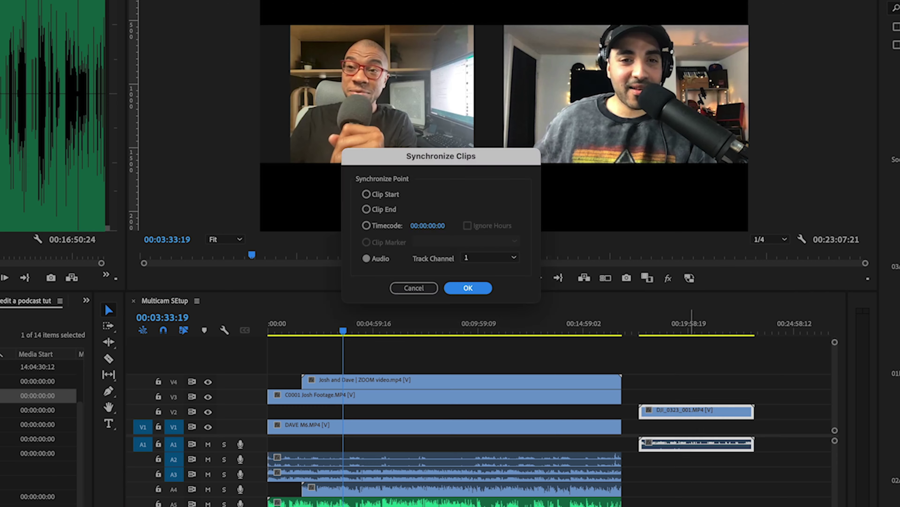
pyautogui.press('Return')
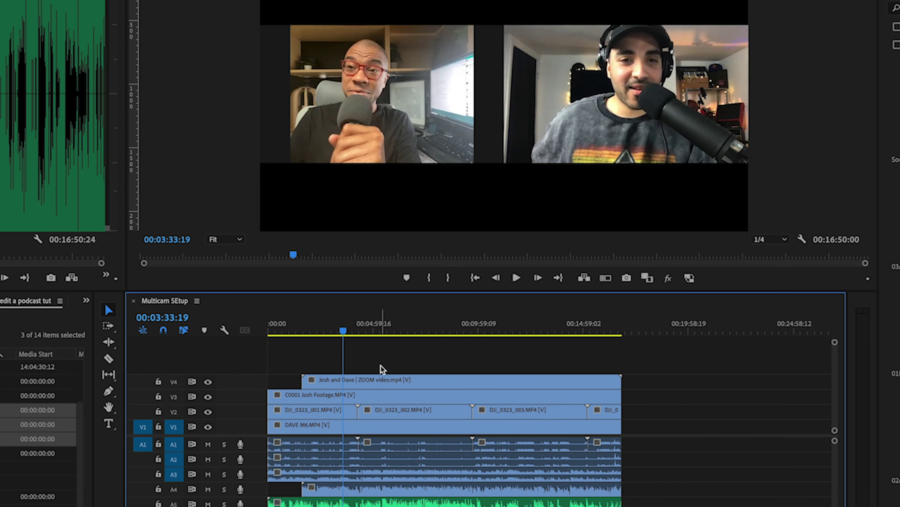
# Step: Check each camera angle by hiding V4, V3 and V2 in turn, and switch all track outputs back on
pyautogui.click(343, 382)
pyautogui.click(326, 402)
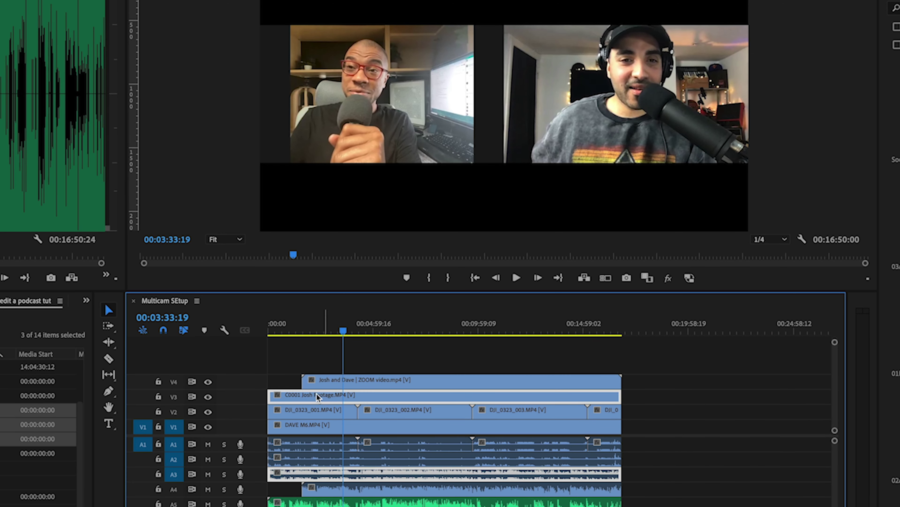
pyautogui.click(208, 381)
pyautogui.click(208, 396)
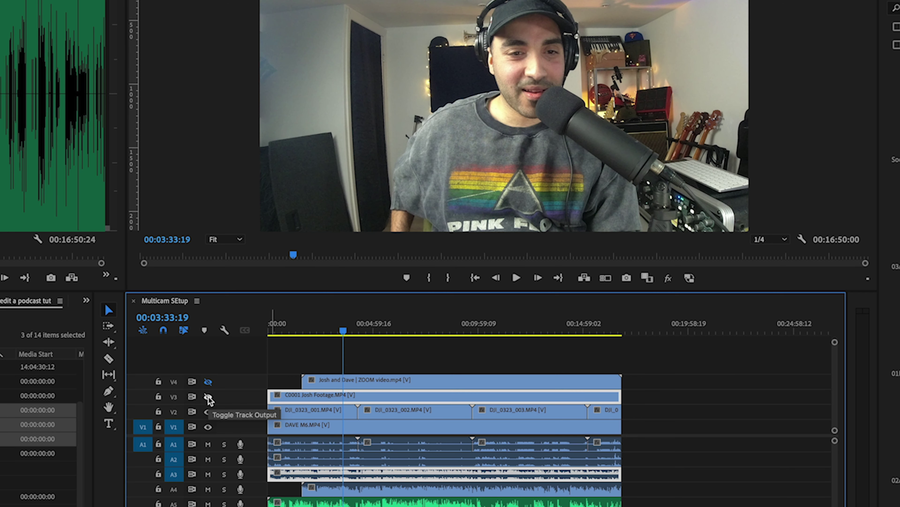
pyautogui.click(208, 412)
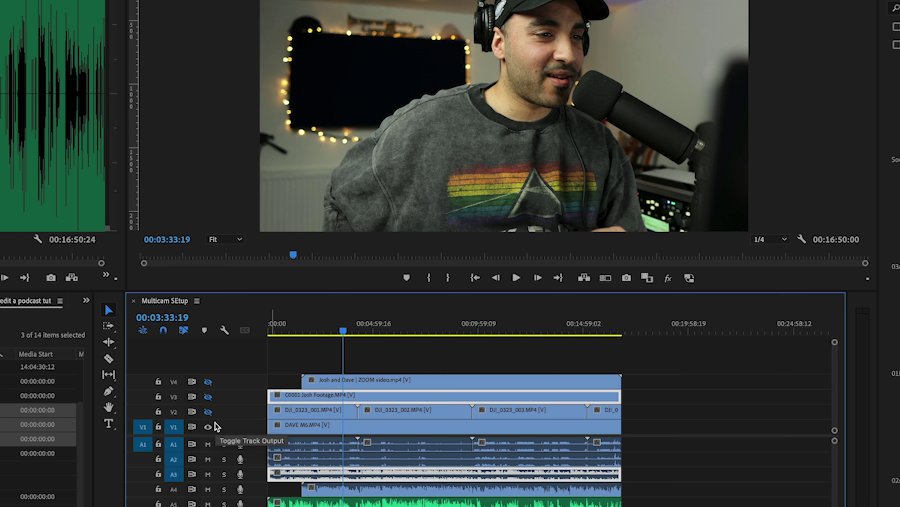
pyautogui.keyDown('shift'); pyautogui.click(208, 427); pyautogui.keyUp('shift')
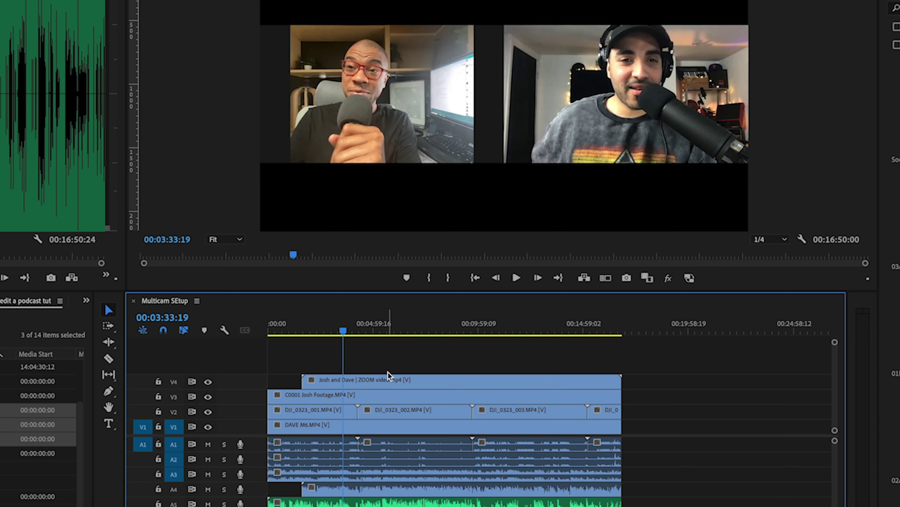
# Step: Find the Crop effect and apply it to the Josh and Dave | ZOOM video.mp4 clip on V4
pyautogui.click(387, 381)
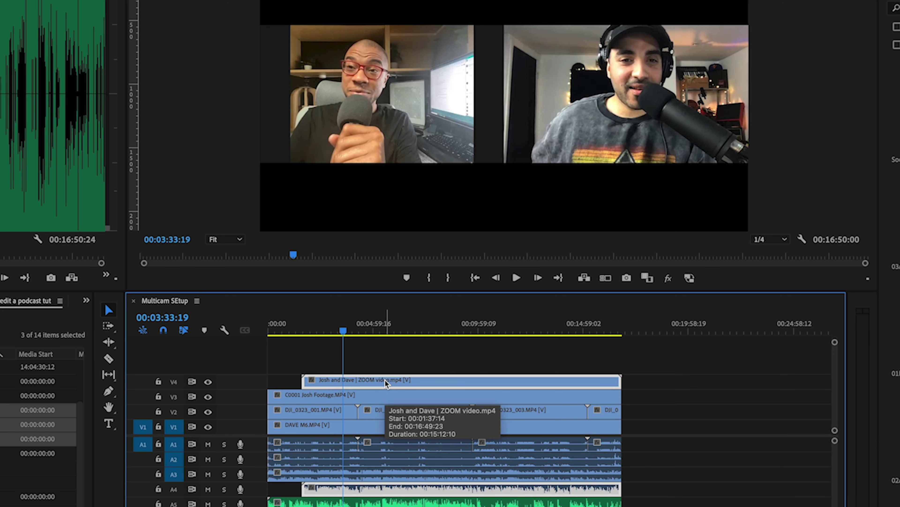
pyautogui.click(383, 368)
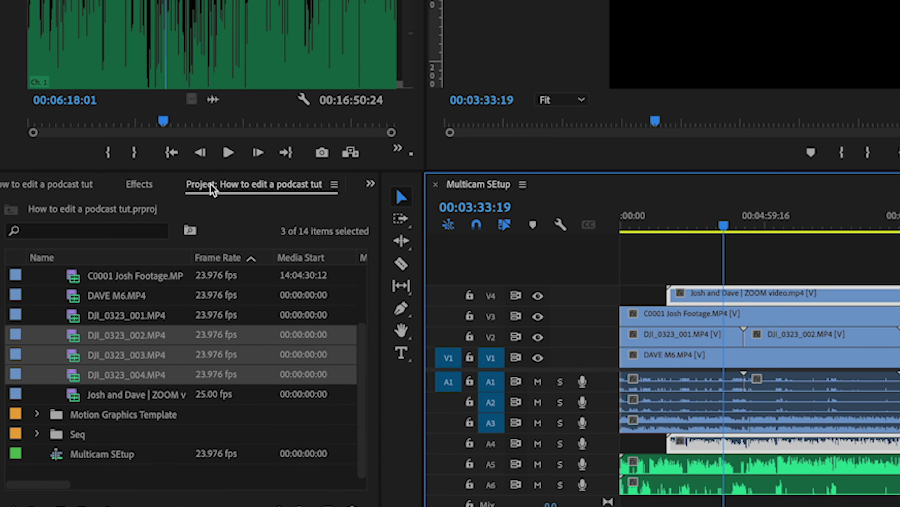
pyautogui.click(144, 185)
pyautogui.click(129, 205)
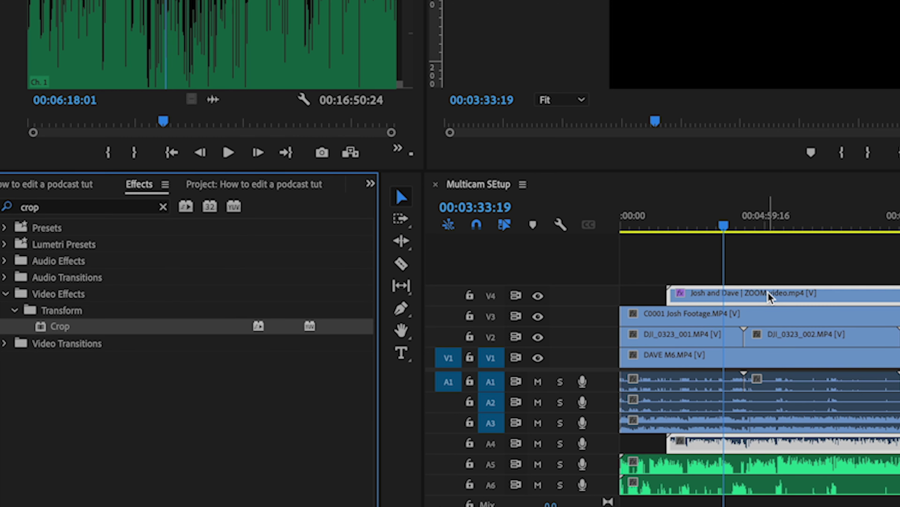
pyautogui.moveTo(769, 297); pyautogui.dragTo(780, 277)
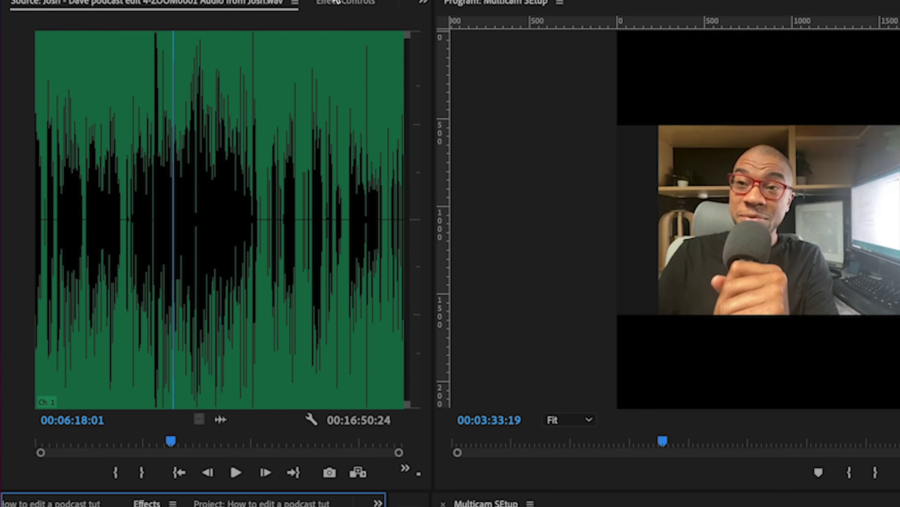
# Step: Try a Left crop of 100% on the ZOOM video clip
pyautogui.click(335, 2)
pyautogui.click(178, 344)
pyautogui.write('100')
pyautogui.press('Return')
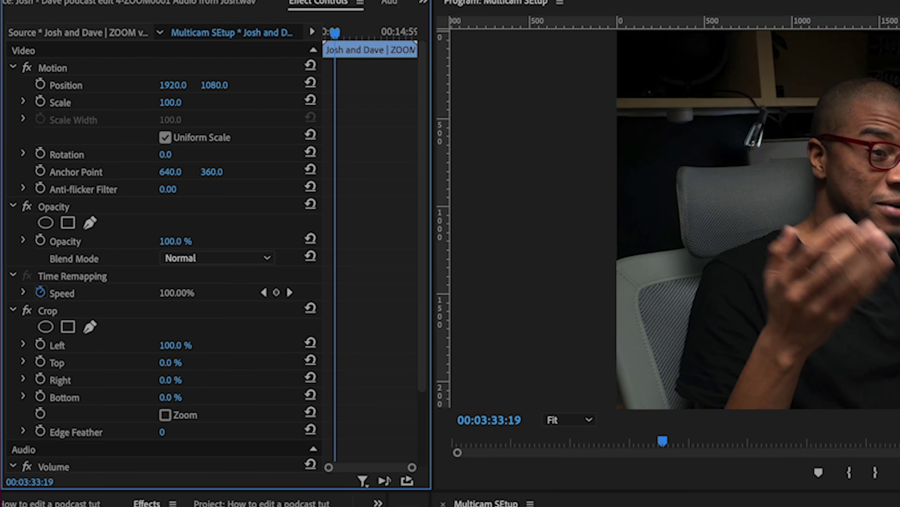
# Step: Try cropping the ZOOM video clip with Left at 50%, Bottom at 25% and Top at 25%
pyautogui.click(181, 345)
pyautogui.write('5')
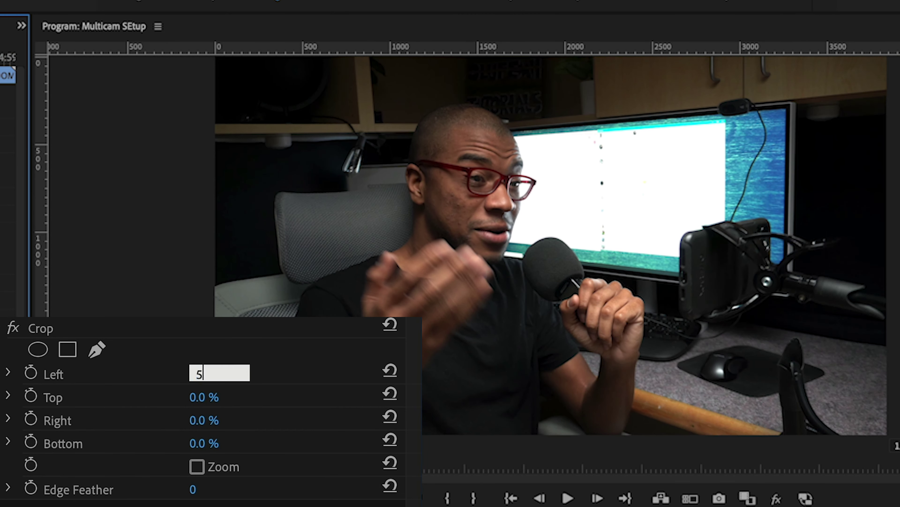
pyautogui.write('0')
pyautogui.press('Return')
pyautogui.click(196, 441)
pyautogui.write('25')
pyautogui.press('Return')
pyautogui.click(213, 397)
pyautogui.write('25')
pyautogui.press('Return')
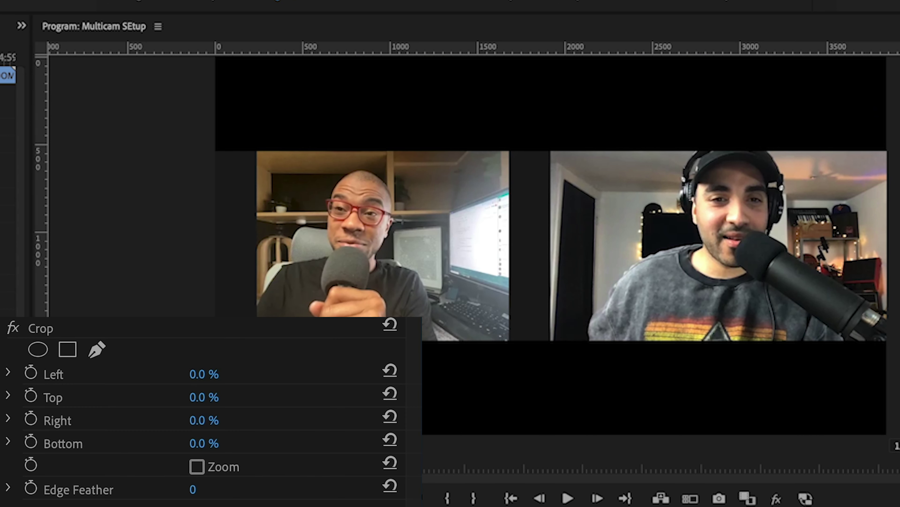
# Step: Crop the ZOOM video clip on V4 with Right at 50%, Top at 25% and Bottom at 25%
pyautogui.click(197, 375)
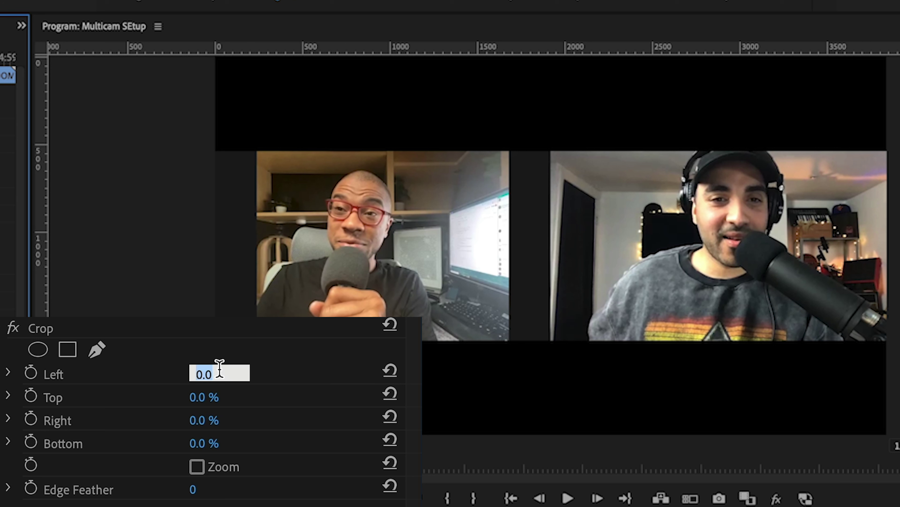
pyautogui.click(219, 415)
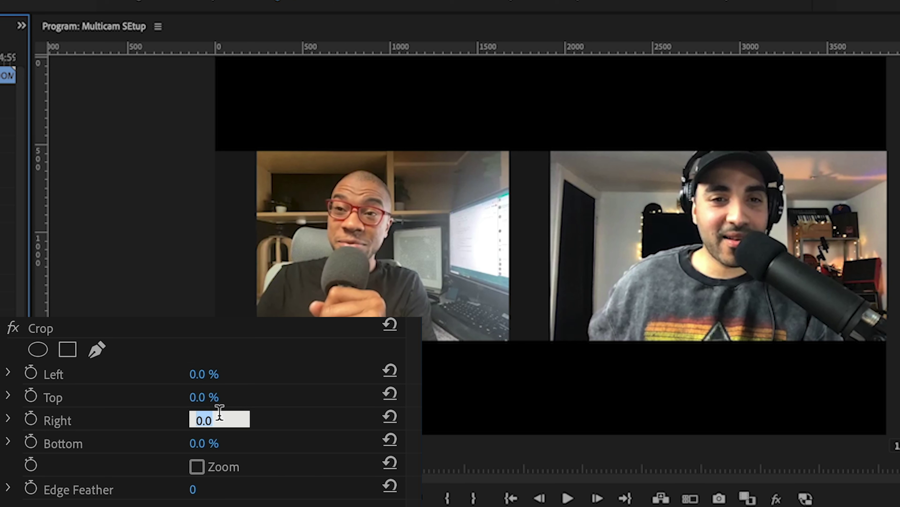
pyautogui.write('50')
pyautogui.press('Return')
pyautogui.click(217, 396)
pyautogui.write('25')
pyautogui.press('Return')
pyautogui.click(205, 443)
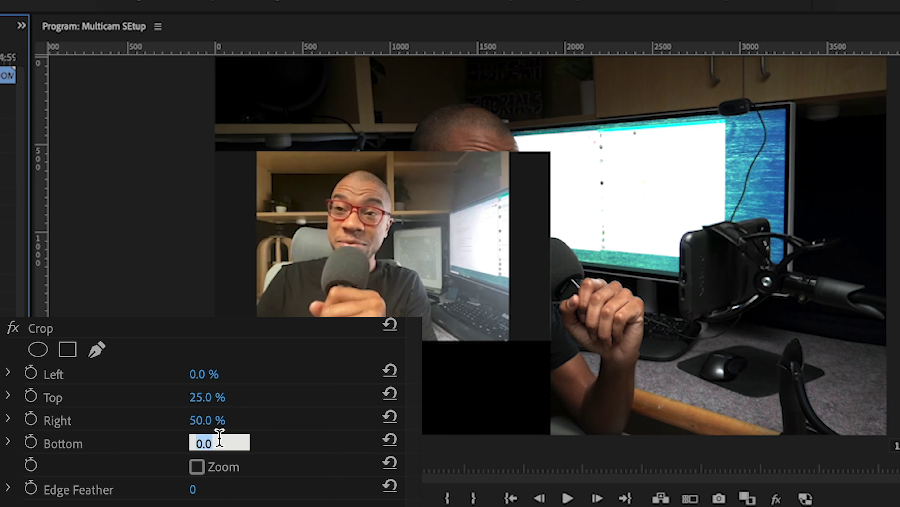
pyautogui.write('25')
pyautogui.press('Return')
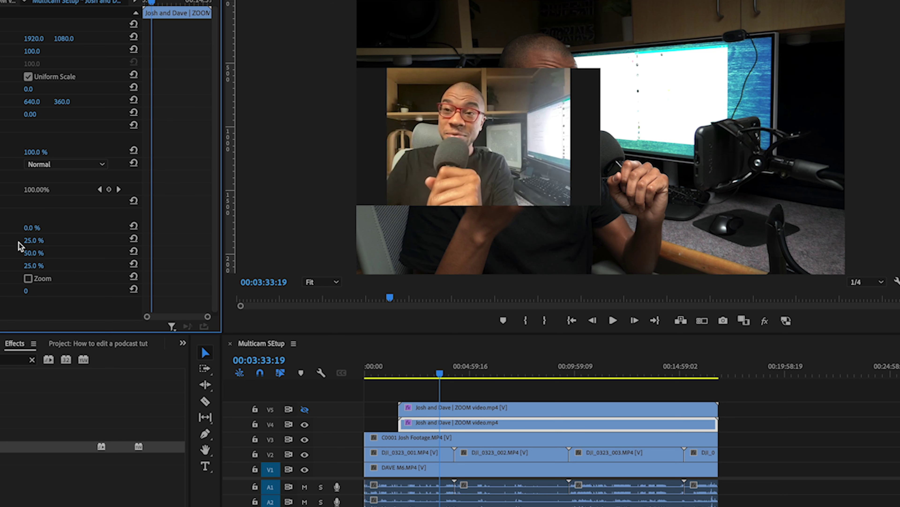
# Step: Find the Transform effect and apply it to the ZOOM video clip on V4
pyautogui.click(3, 361)
pyautogui.press('super+a')
pyautogui.write('tra')
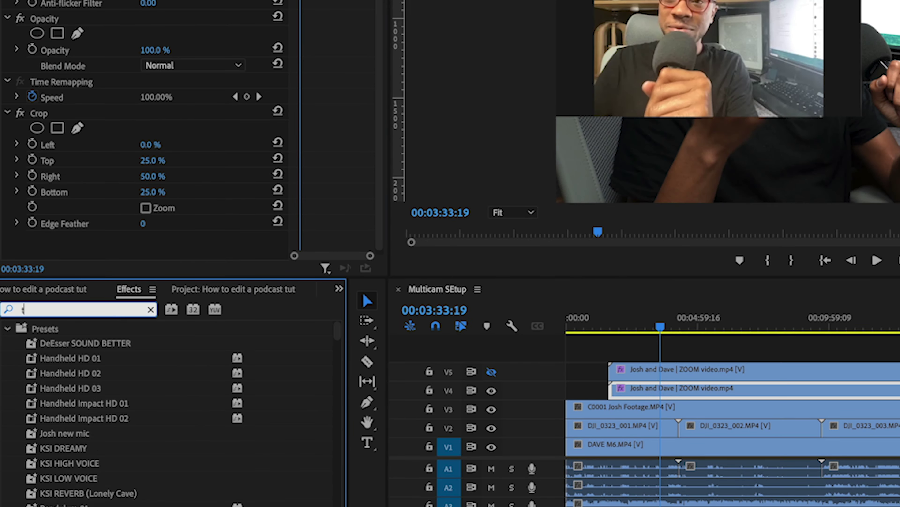
pyautogui.write('nsfor')
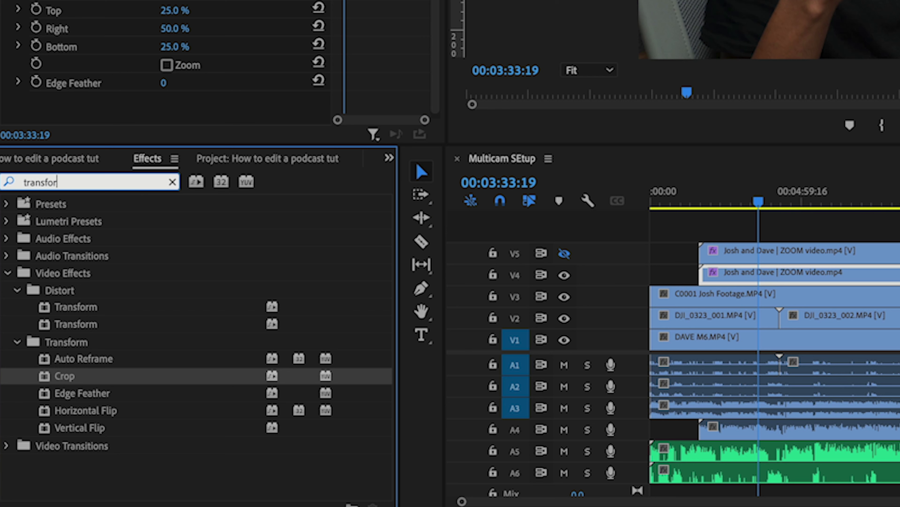
pyautogui.moveTo(77, 302); pyautogui.dragTo(108, 281)
# Step: Set the Transform effect's Scale to 143 and its Position to 794, 389 so the speaker fills the cropped half
pyautogui.moveTo(203, 388); pyautogui.dragTo(227, 388)
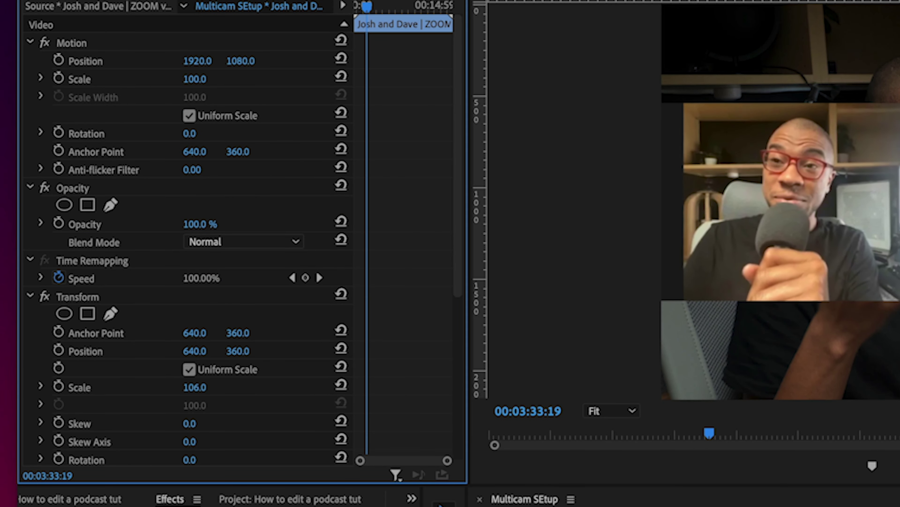
pyautogui.moveTo(104, 388); pyautogui.dragTo(110, 387)
pyautogui.moveTo(89, 351); pyautogui.dragTo(150, 351)
pyautogui.moveTo(87, 387); pyautogui.dragTo(124, 387)
pyautogui.moveTo(82, 351); pyautogui.dragTo(162, 351)
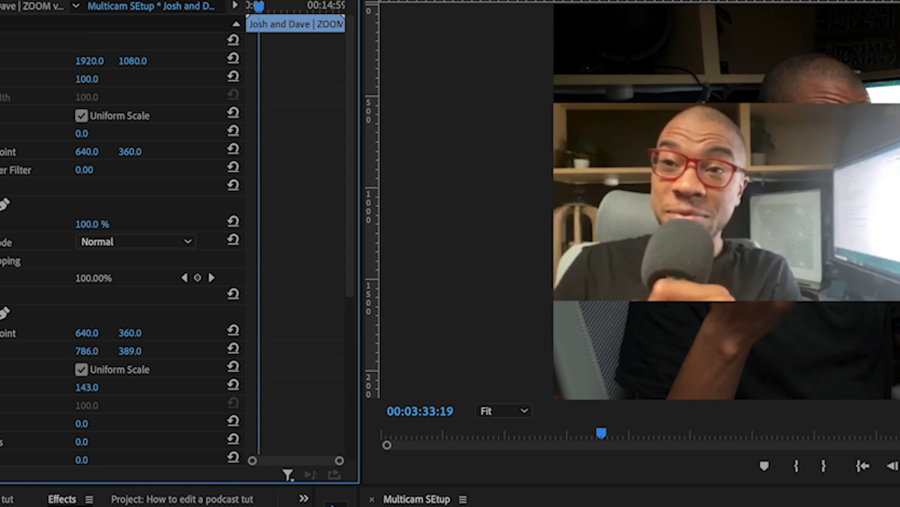
pyautogui.moveTo(86, 351); pyautogui.dragTo(94, 351)
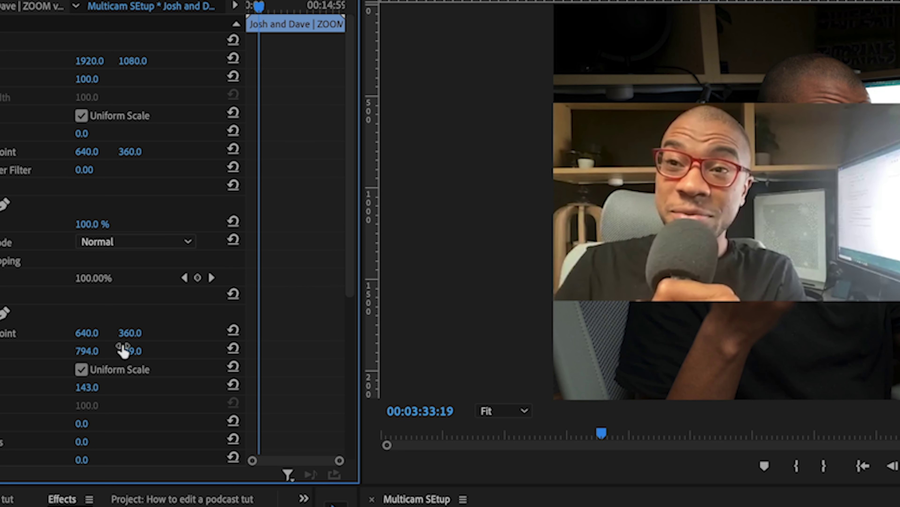
# Step: Nest the two cropped ZOOM video clips as Baked Zoom on V4, keeping separate copies of both on V5 and V6
pyautogui.click(602, 504)
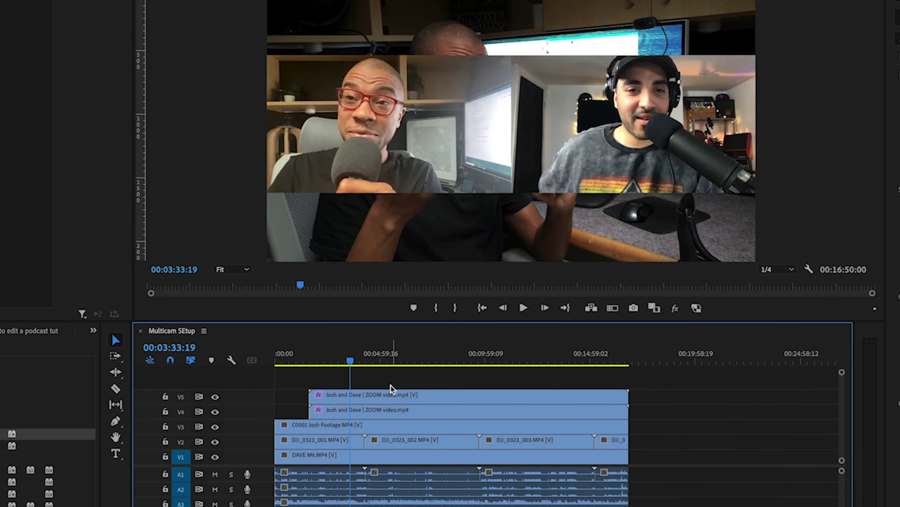
pyautogui.moveTo(391, 393); pyautogui.dragTo(389, 367)
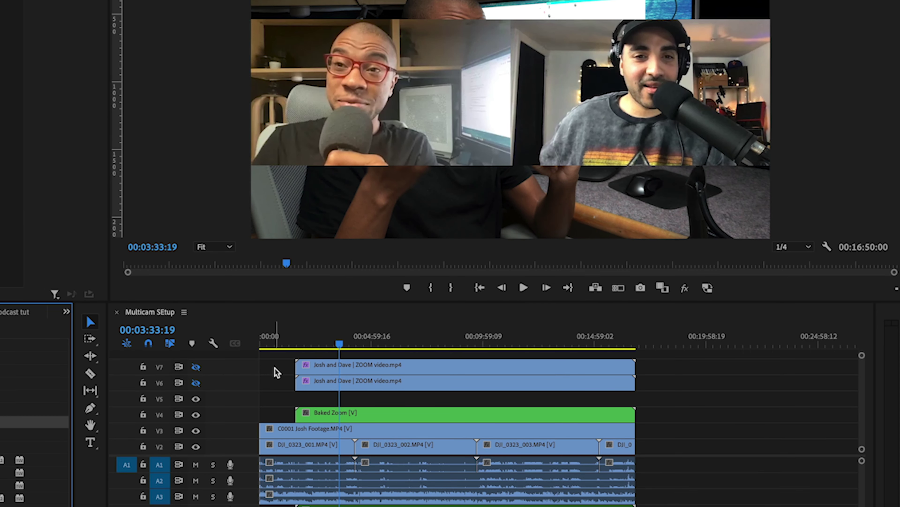
pyautogui.moveTo(278, 367); pyautogui.dragTo(302, 386)
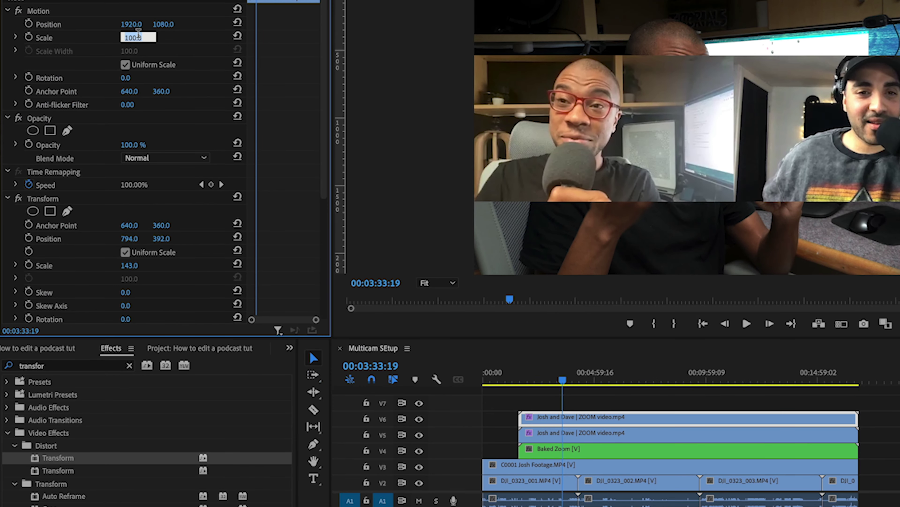
# Step: Set the V6 ZOOM video clip's Motion Scale to 200 and shift it horizontally until its speaker fills the frame
pyautogui.write('200')
pyautogui.press('Return')
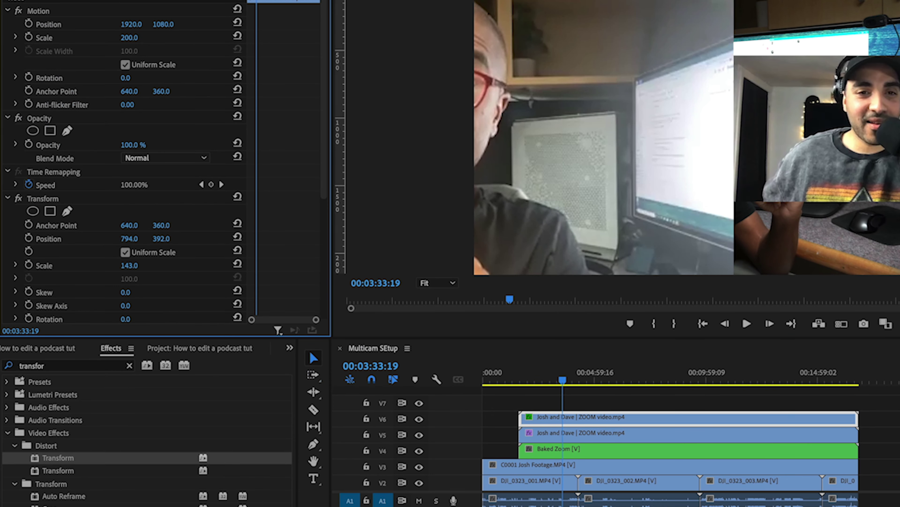
pyautogui.moveTo(131, 24); pyautogui.dragTo(812, 24)
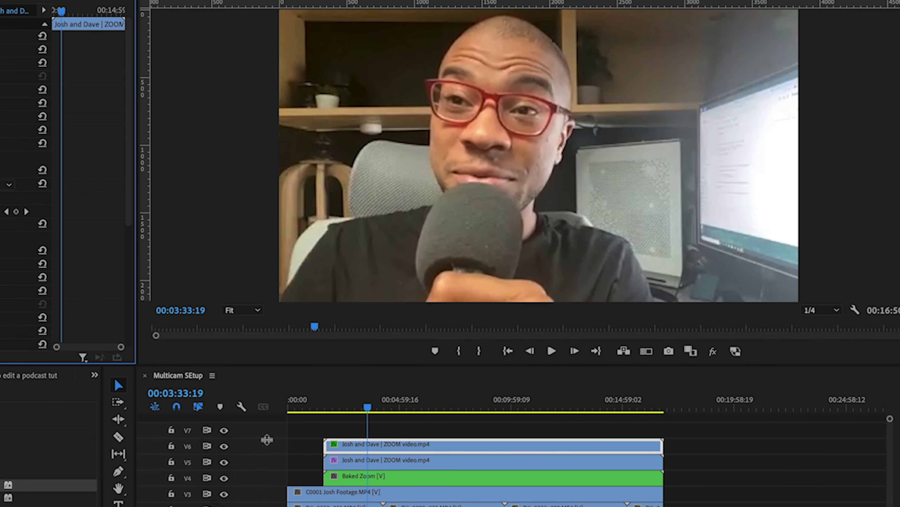
# Step: Hide V6, then enlarge and reposition the V5 ZOOM video clip until the other speaker fills the frame
pyautogui.click(224, 446)
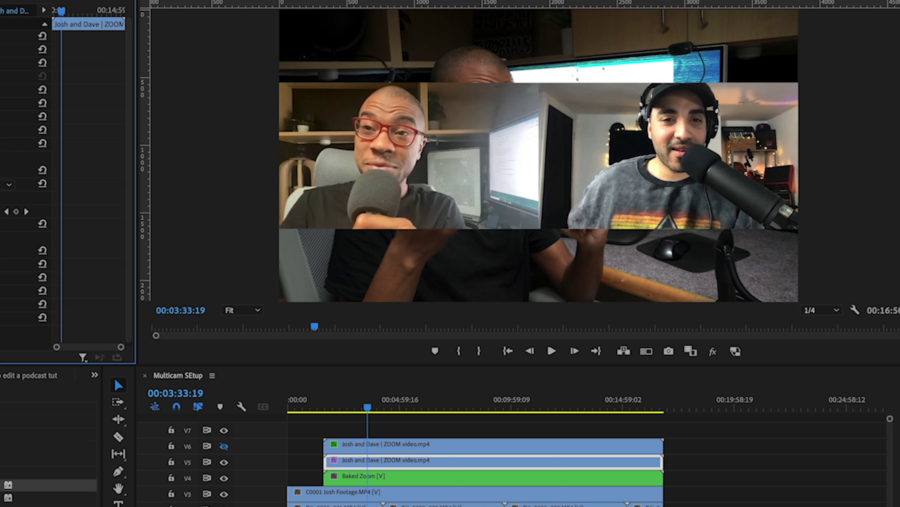
pyautogui.press('Return')
pyautogui.moveTo(3, 49); pyautogui.dragTo(1, 49)
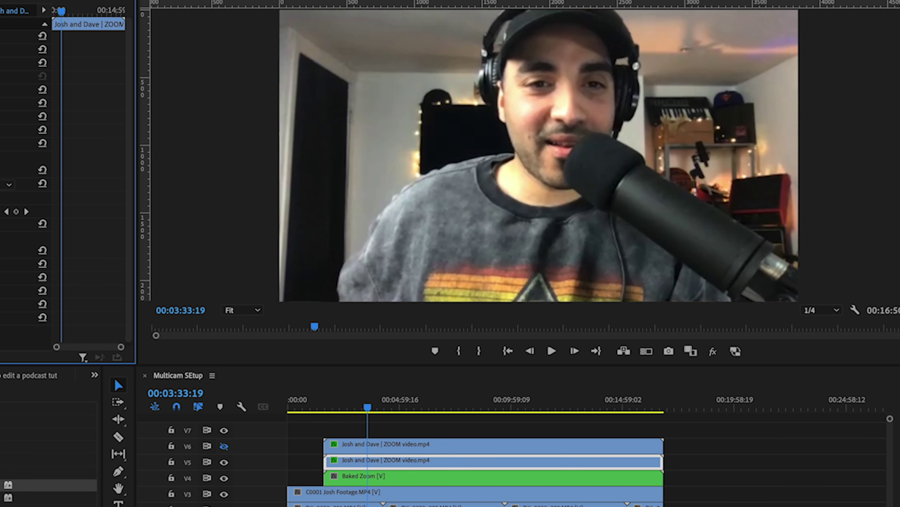
# Step: Hide V5 to check the layer beneath, and switch the V5 and V6 track outputs back on
pyautogui.click(224, 461)
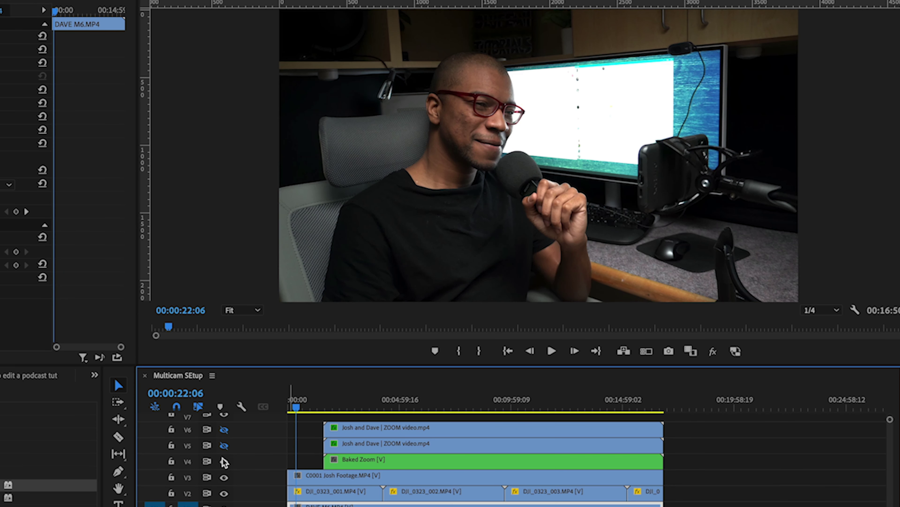
pyautogui.click(223, 429)
pyautogui.scroll(1, 313, 452)
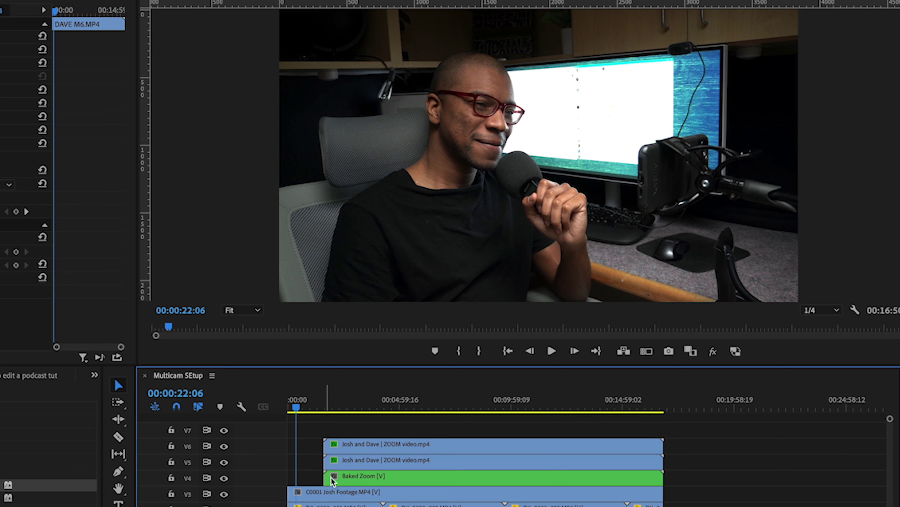
pyautogui.scroll(-1, 335, 490)
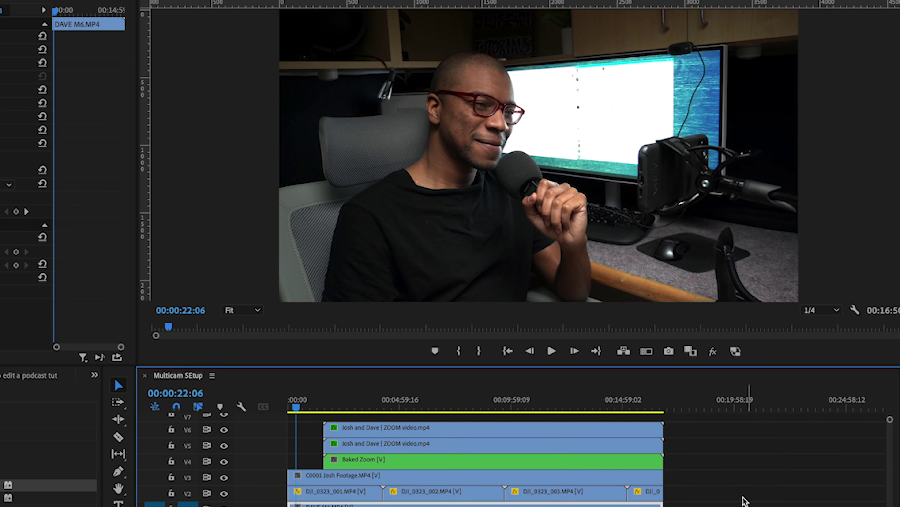
# Step: Create a new sequence named "Multicam edit" with the default preset
pyautogui.click(746, 501)
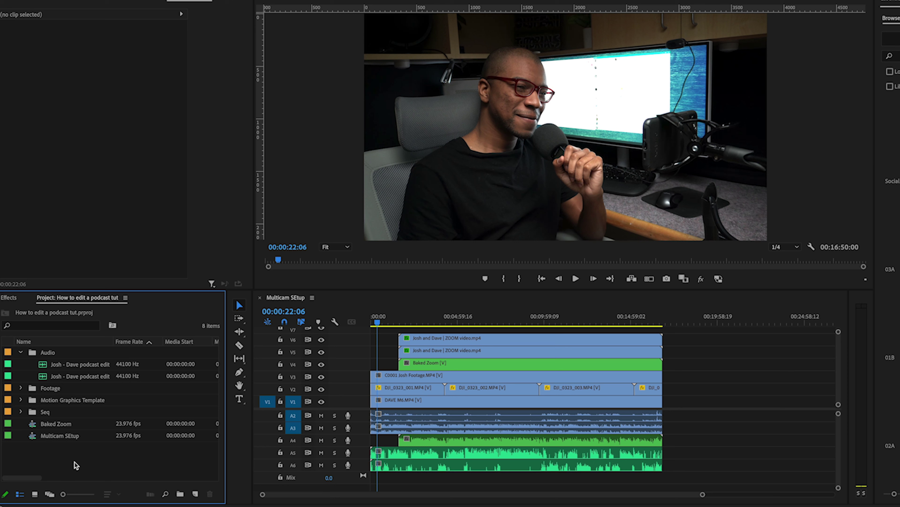
pyautogui.hotkey('ctrl', 'n')
pyautogui.write('Me')
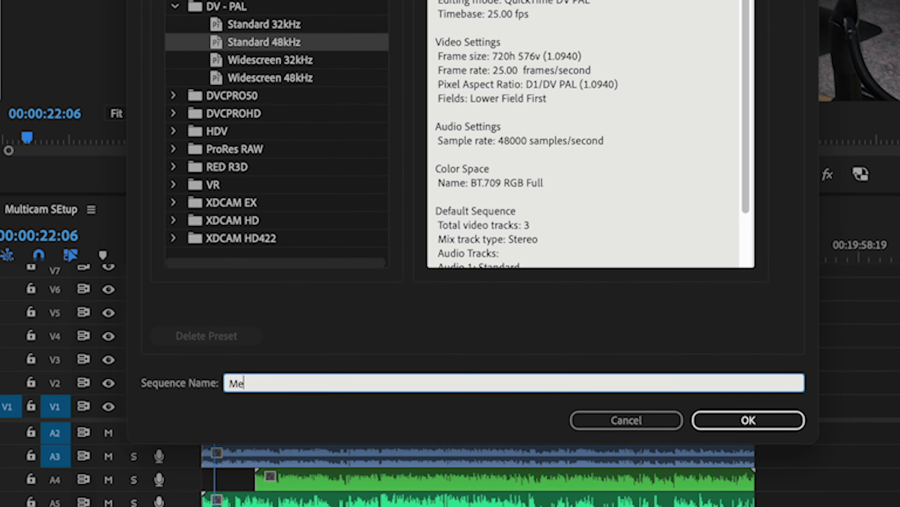
pyautogui.write('lticam edit')
pyautogui.press('Return')
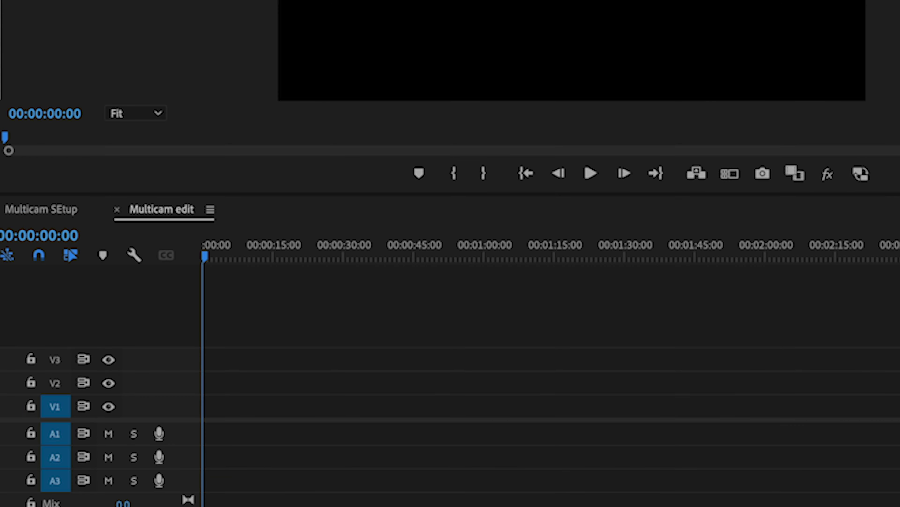
# Step: Place the Multicam SEtup sequence at the start of V1 and A1 in Multicam edit, changing the sequence settings to match
pyautogui.click(62, 403)
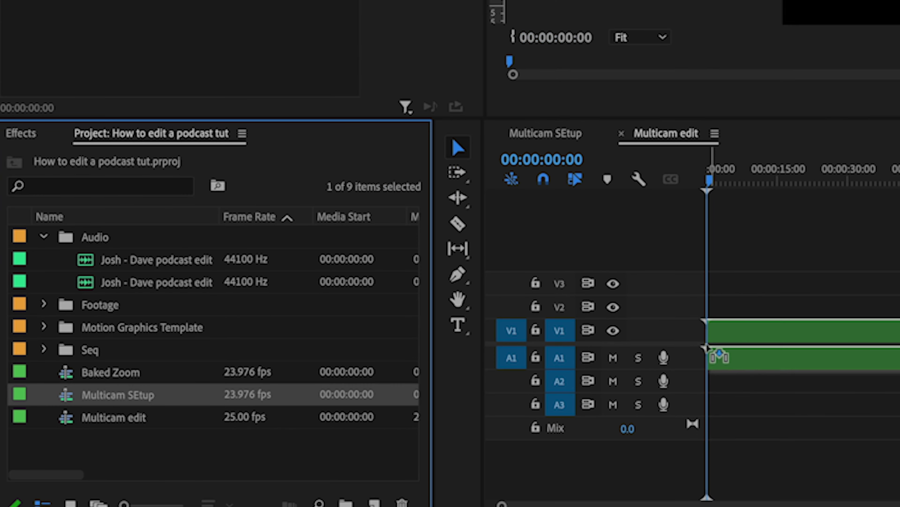
pyautogui.moveTo(707, 347); pyautogui.dragTo(704, 346)
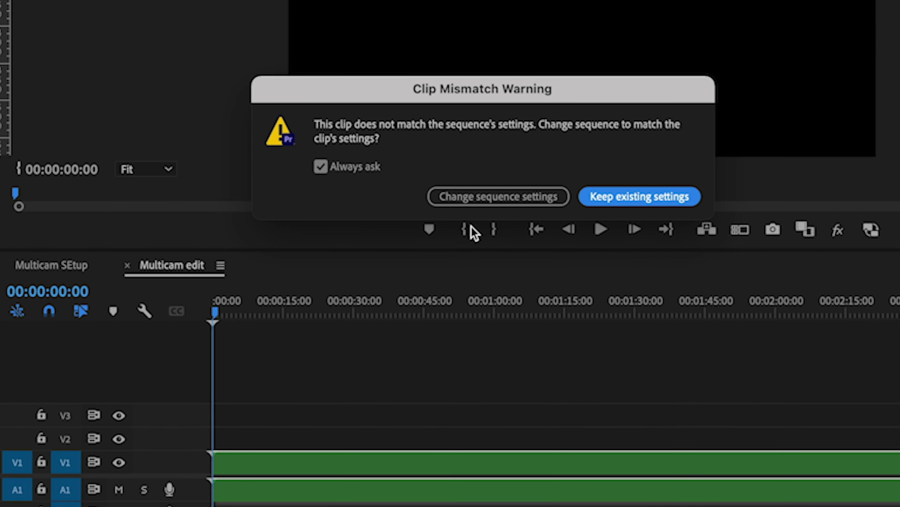
pyautogui.click(488, 197)
# Step: Copy the two microphone audio clips on A5 and A6 of Multicam SEtup onto A2 and A3 of Multicam edit
pyautogui.moveTo(266, 313); pyautogui.dragTo(285, 312)
pyautogui.click(75, 266)
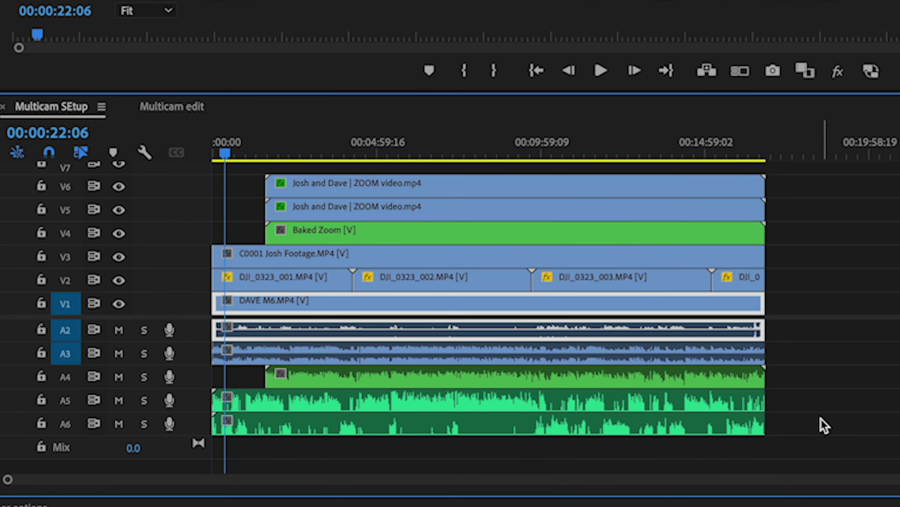
pyautogui.moveTo(820, 418); pyautogui.dragTo(764, 410)
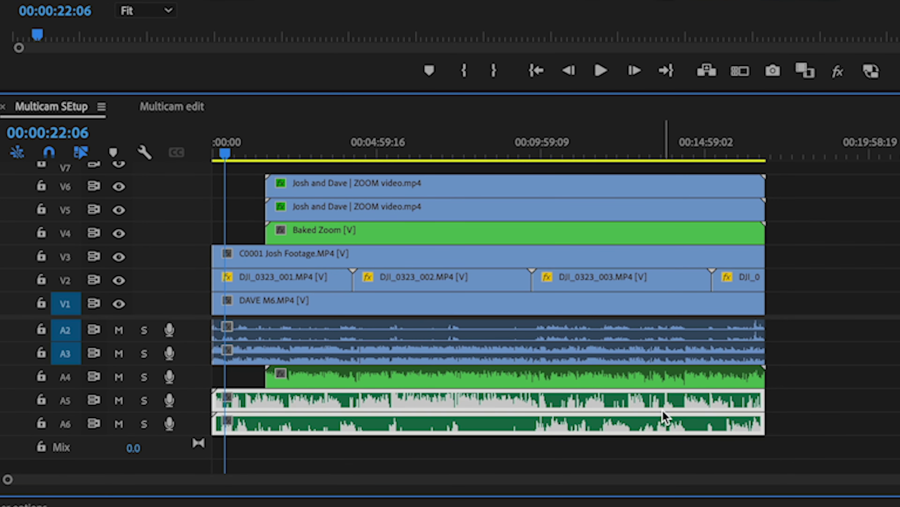
pyautogui.moveTo(676, 390); pyautogui.dragTo(286, 358)
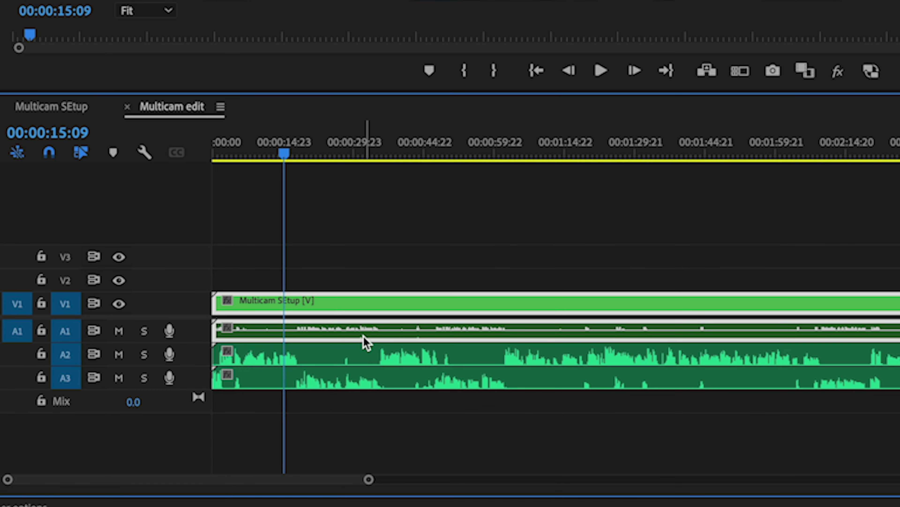
pyautogui.scroll(-4, 363, 336)
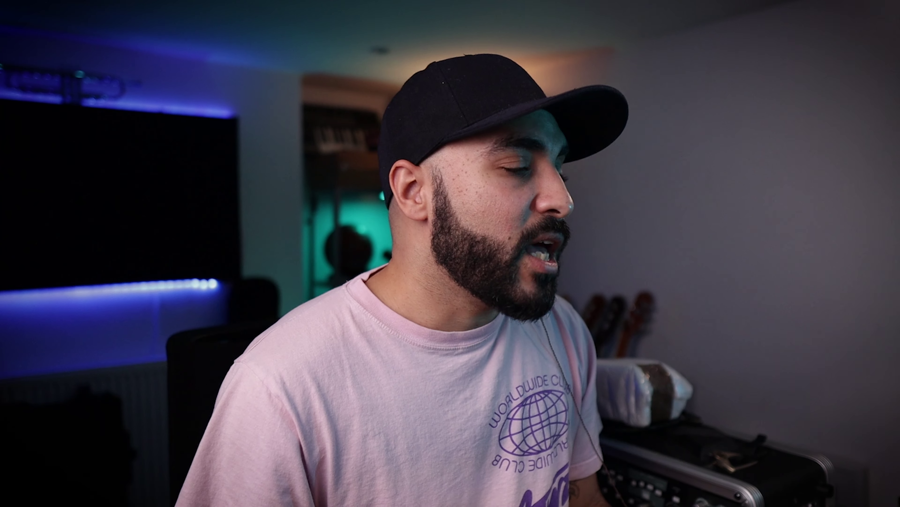